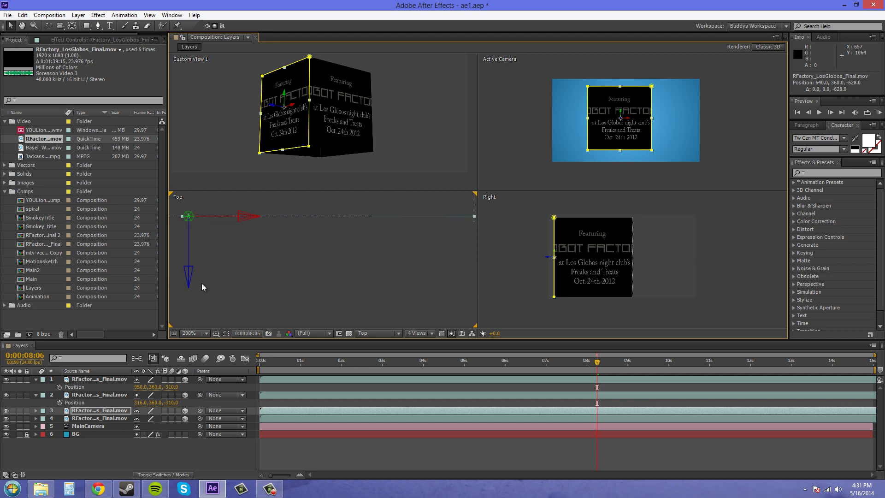
# Move layer 3, the cube's front face, along Z to -635 to meet the side faces' edges.
pyautogui.moveTo(188, 272); pyautogui.dragTo(189, 277)
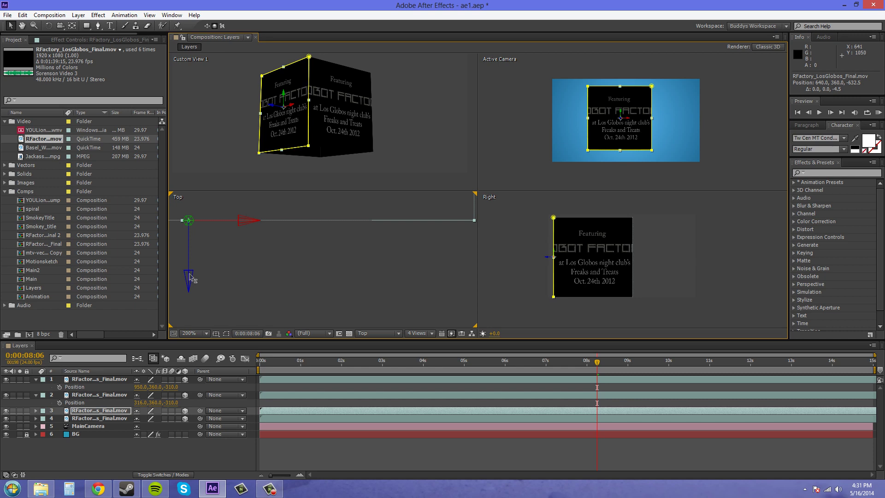
pyautogui.click(423, 232)
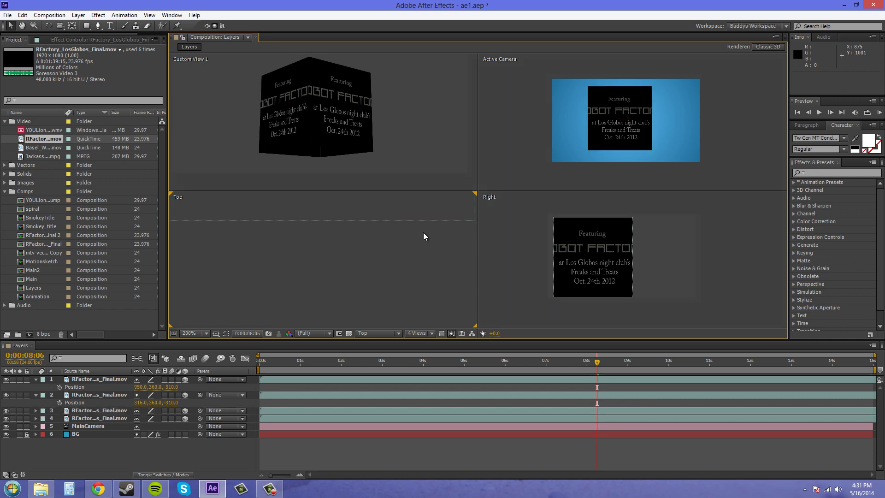
pyautogui.click(258, 220)
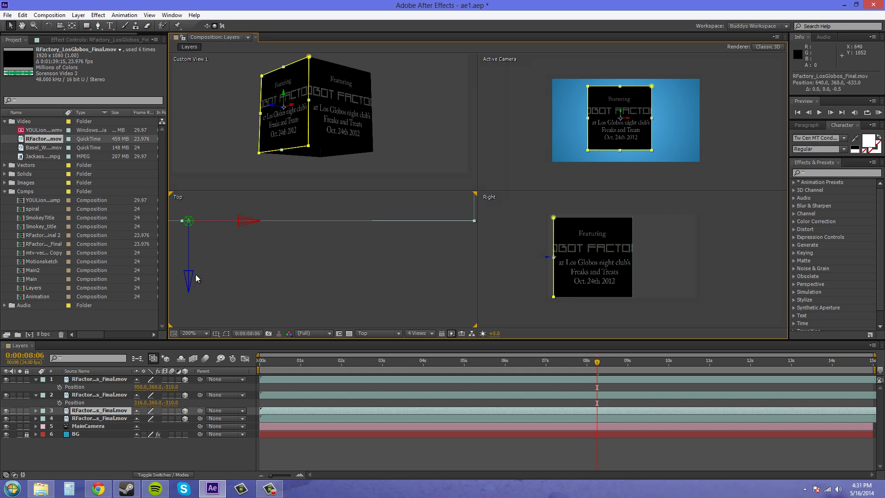
pyautogui.click(463, 232)
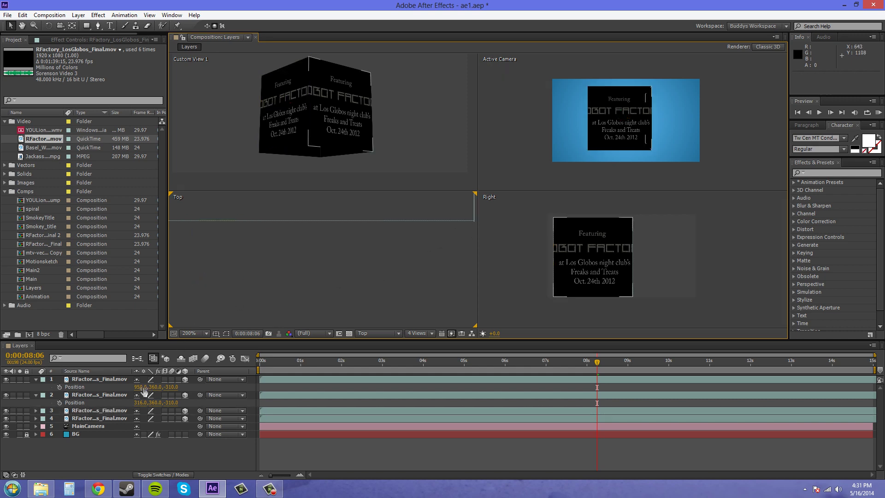
pyautogui.click(96, 411)
pyautogui.press('p')
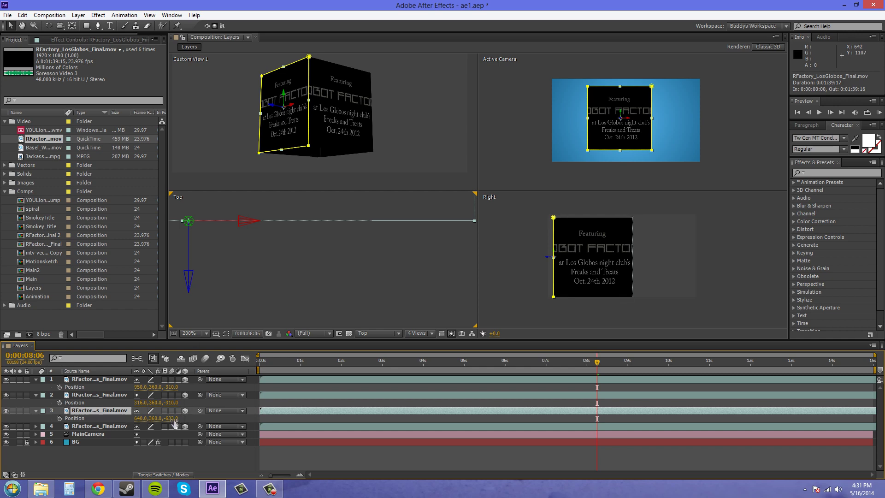
pyautogui.moveTo(174, 419); pyautogui.dragTo(172, 419)
pyautogui.click(419, 291)
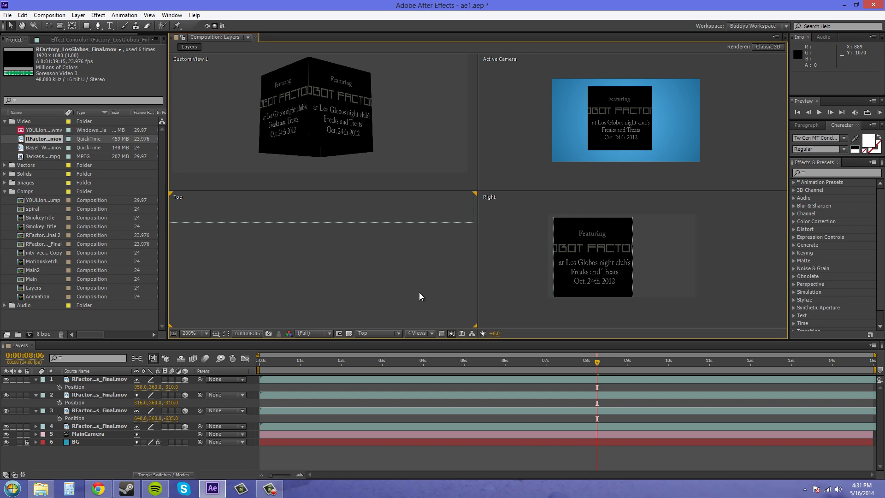
# Examine the cube's corner joints and overall shape from the custom and right views.
pyautogui.scroll(-2, 463, 239)
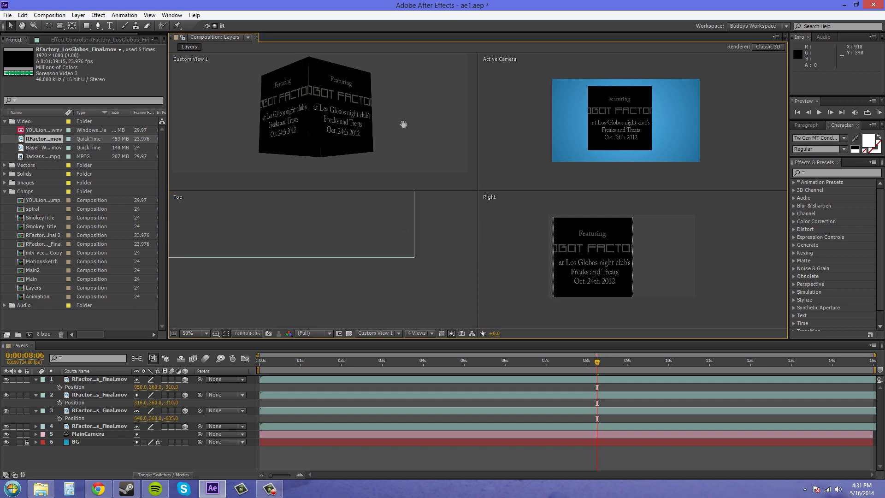
pyautogui.moveTo(387, 85); pyautogui.dragTo(423, 106)
pyautogui.scroll(1, 311, 91)
pyautogui.moveTo(371, 98); pyautogui.dragTo(325, 142)
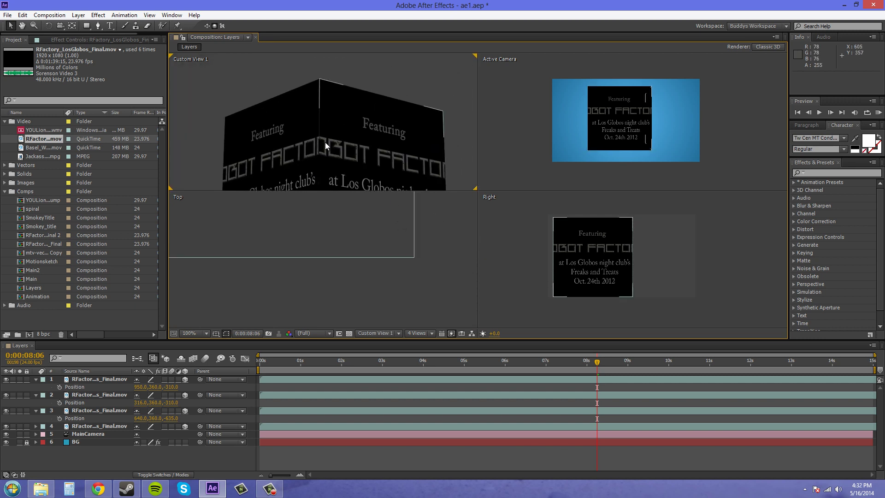
pyautogui.click(60, 26)
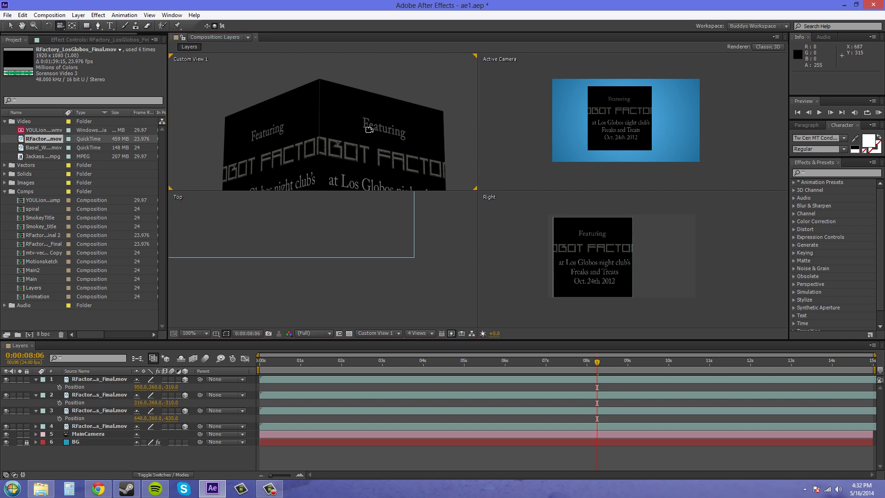
pyautogui.moveTo(322, 118); pyautogui.dragTo(313, 157)
pyautogui.moveTo(438, 148); pyautogui.dragTo(347, 134)
pyautogui.scroll(-1, 390, 104)
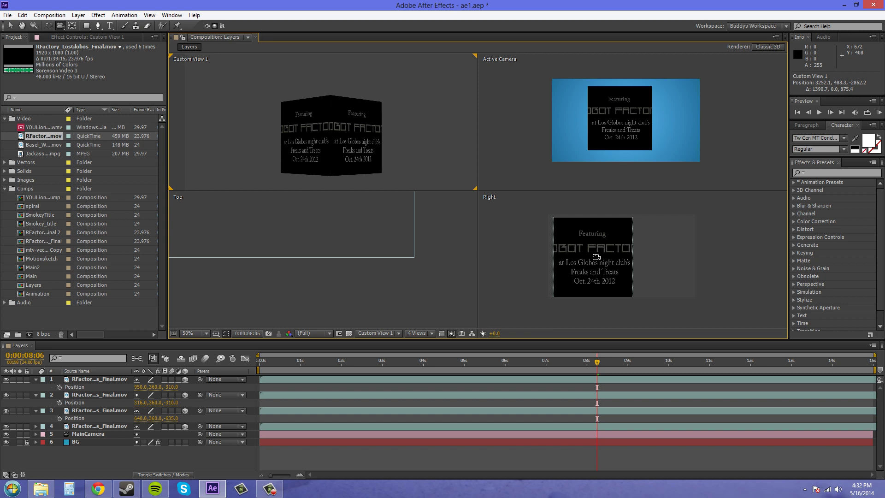
pyautogui.click(11, 26)
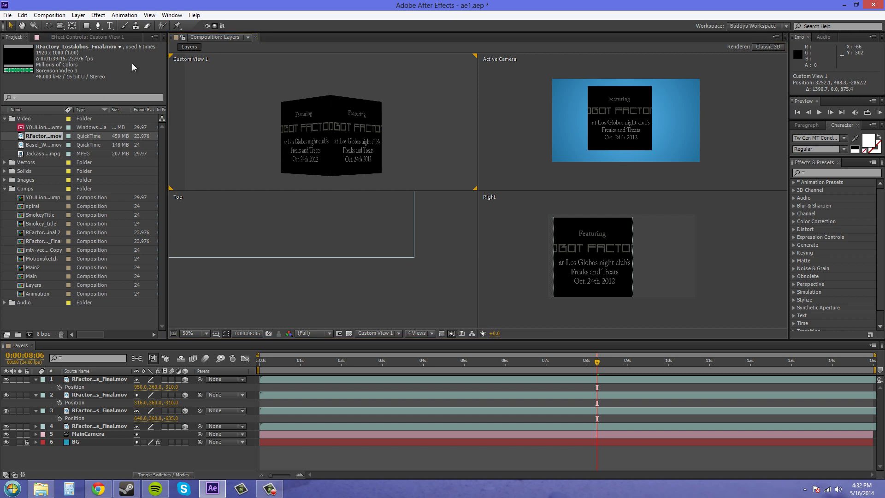
pyautogui.click(718, 227)
pyautogui.moveTo(736, 271); pyautogui.dragTo(756, 264)
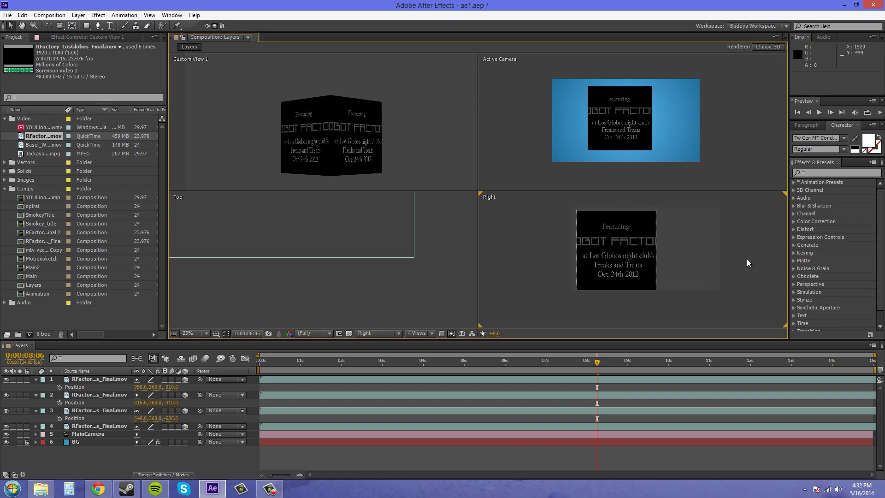
pyautogui.scroll(2, 682, 274)
pyautogui.scroll(-4, 678, 267)
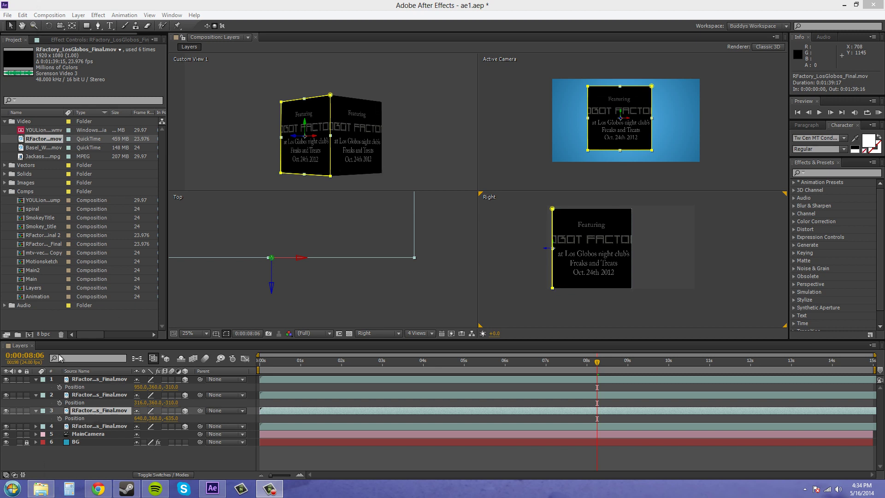
# Duplicate the front-face layer and give the copy a Peach label.
pyautogui.click(85, 412)
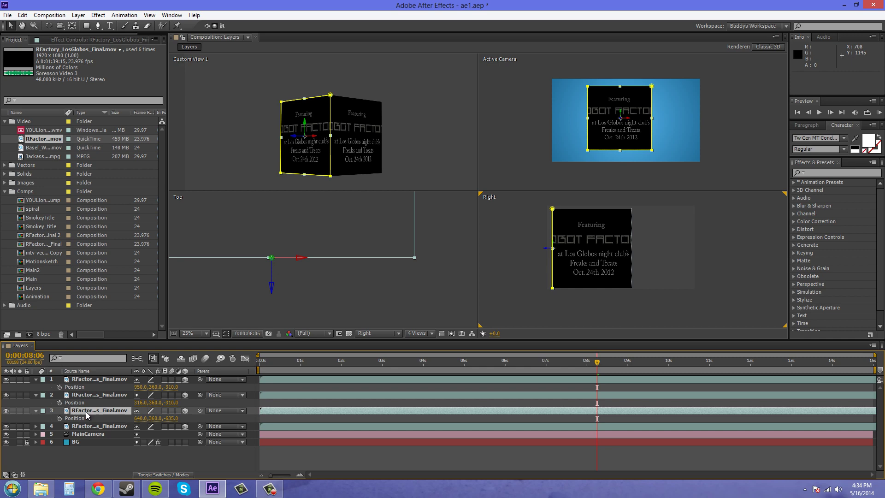
pyautogui.hotkey('ctrl', 'd')
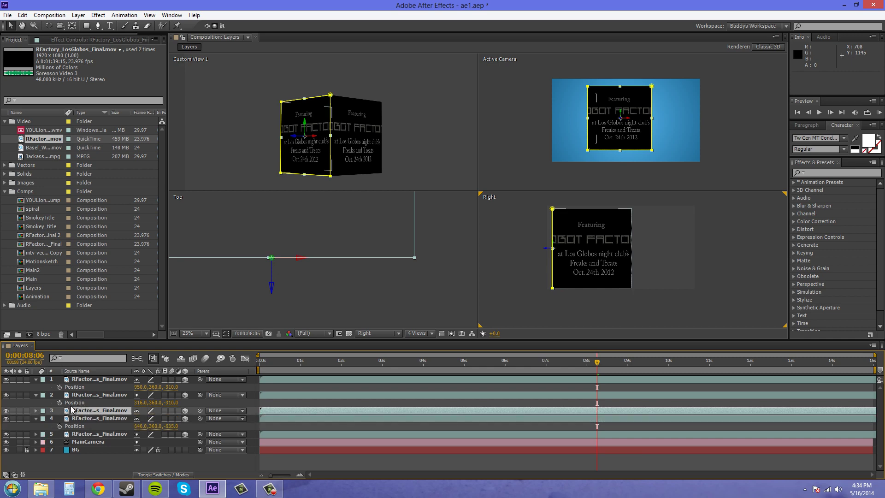
pyautogui.click(43, 412)
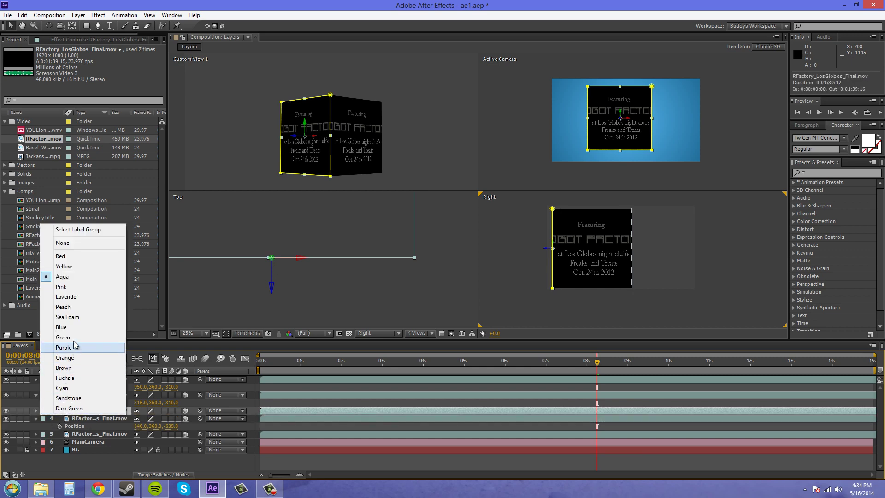
pyautogui.click(67, 307)
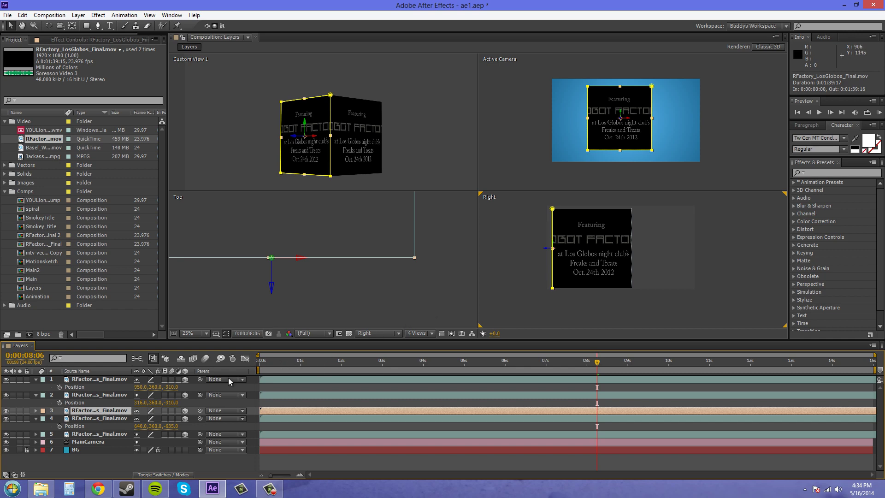
# Lay the peach layer flat by setting its X orientation to 270°.
pyautogui.press('r')
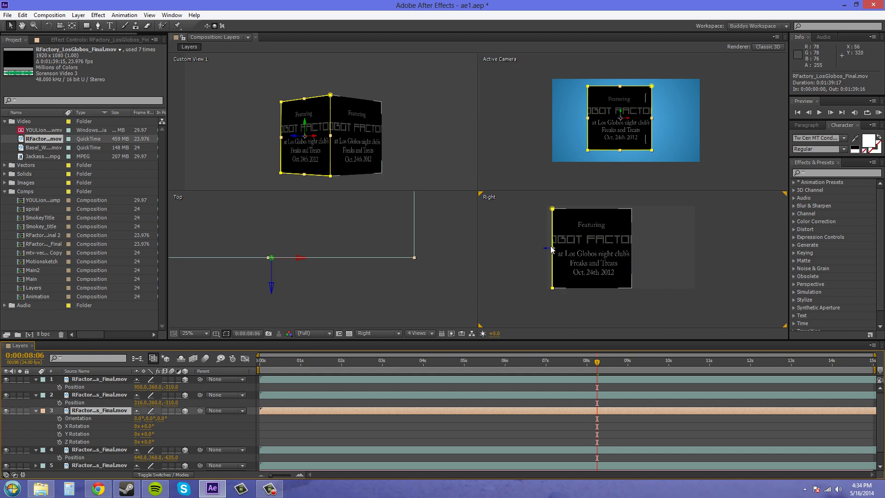
pyautogui.scroll(2, 556, 250)
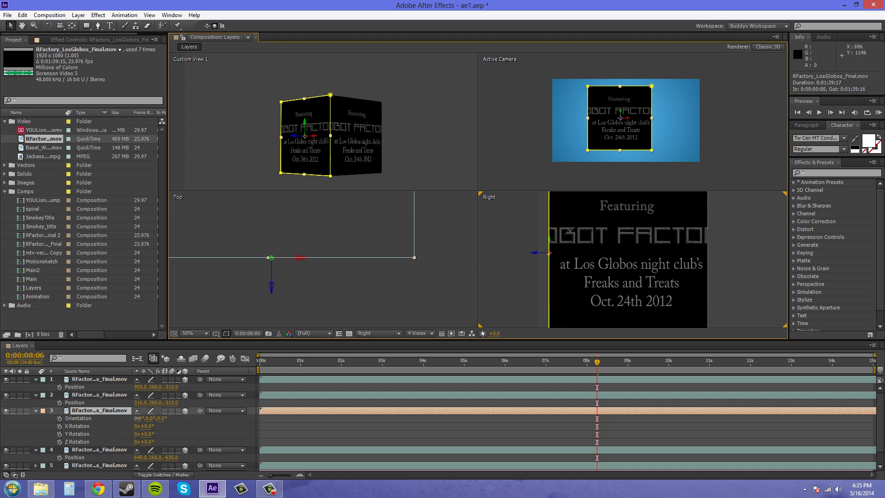
pyautogui.moveTo(138, 418); pyautogui.dragTo(82, 413)
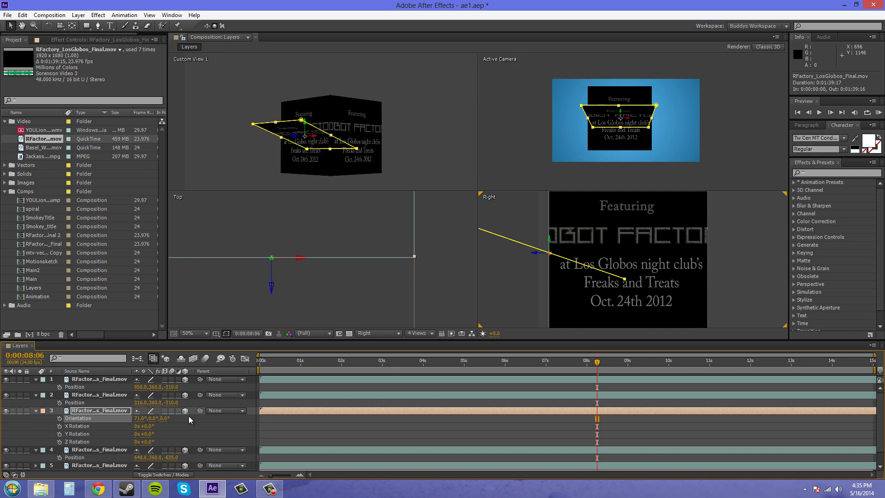
pyautogui.hotkey('ctrl', 'z')
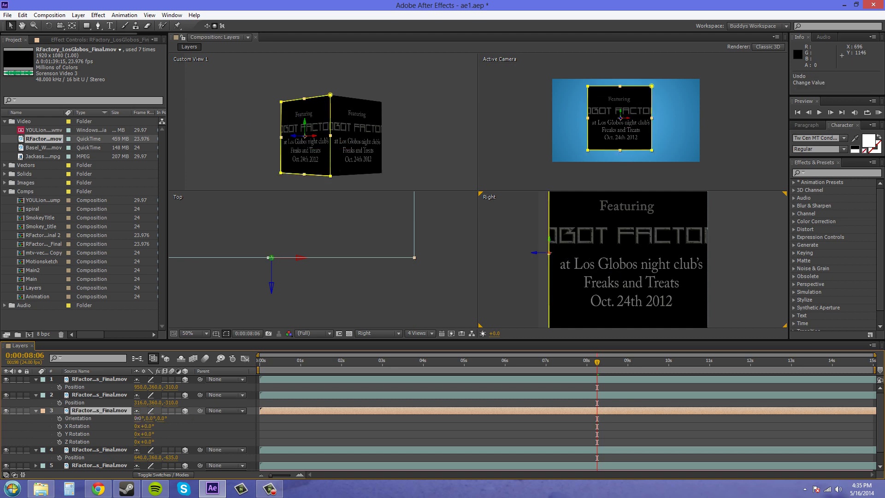
pyautogui.moveTo(137, 419); pyautogui.dragTo(89, 430)
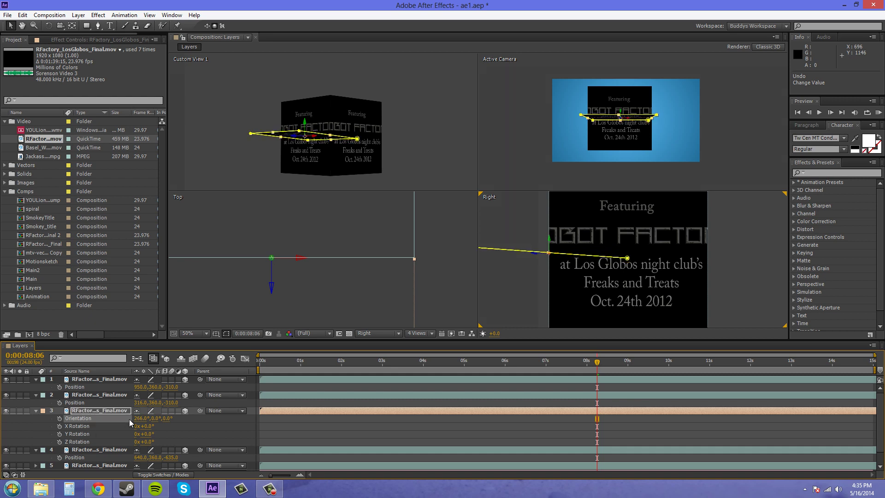
pyautogui.click(141, 418)
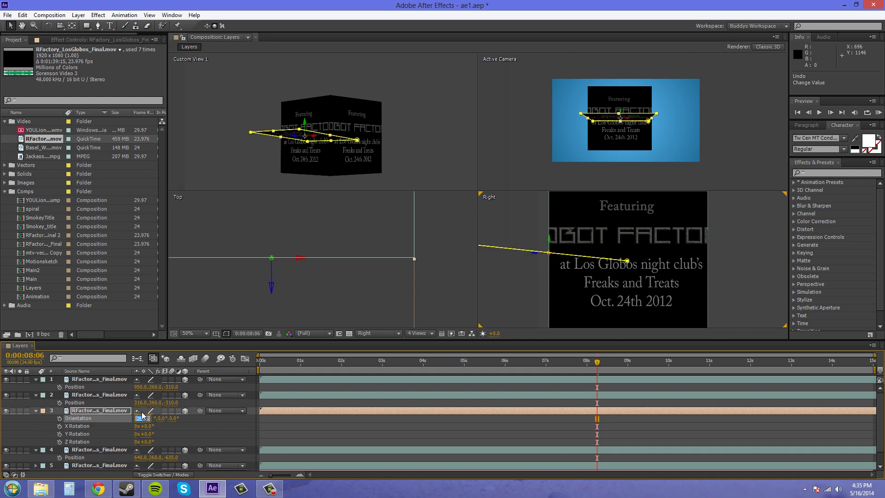
pyautogui.write('270')
pyautogui.press('Return')
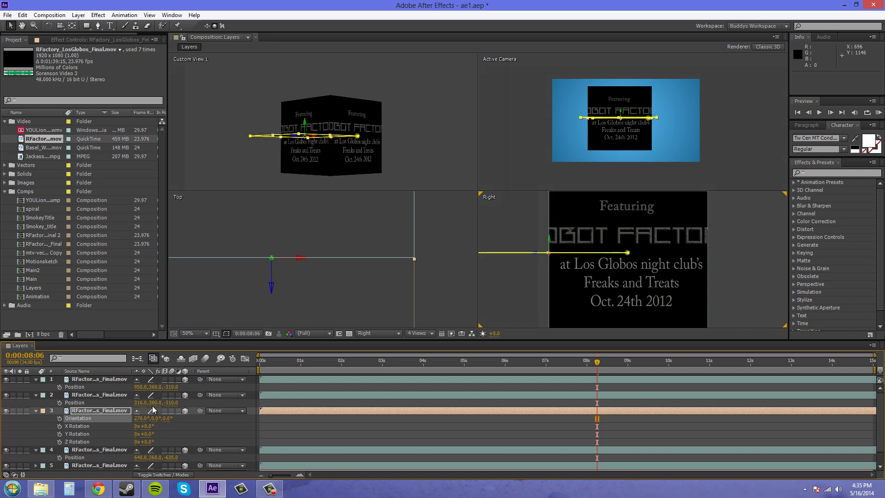
# Show the peach layer's Position property and switch to a two-view horizontal layout pairing Custom View 1 with the Right view.
pyautogui.press(',')
pyautogui.press(',')
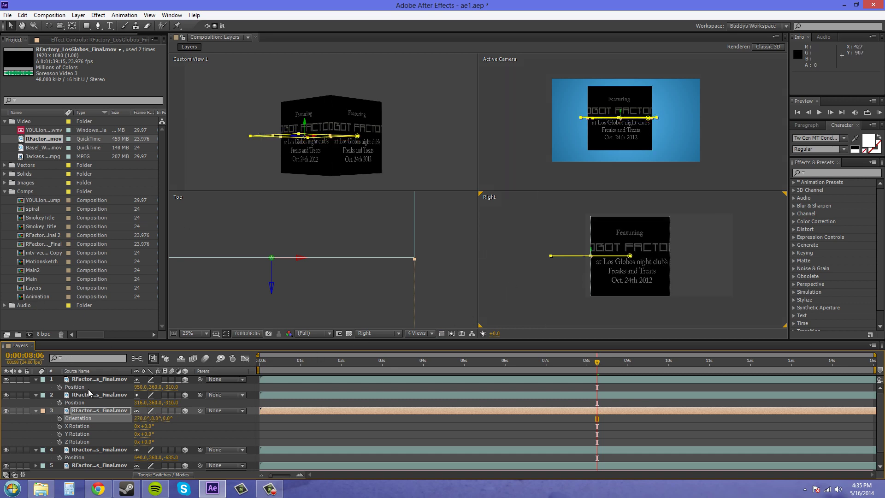
pyautogui.press('p')
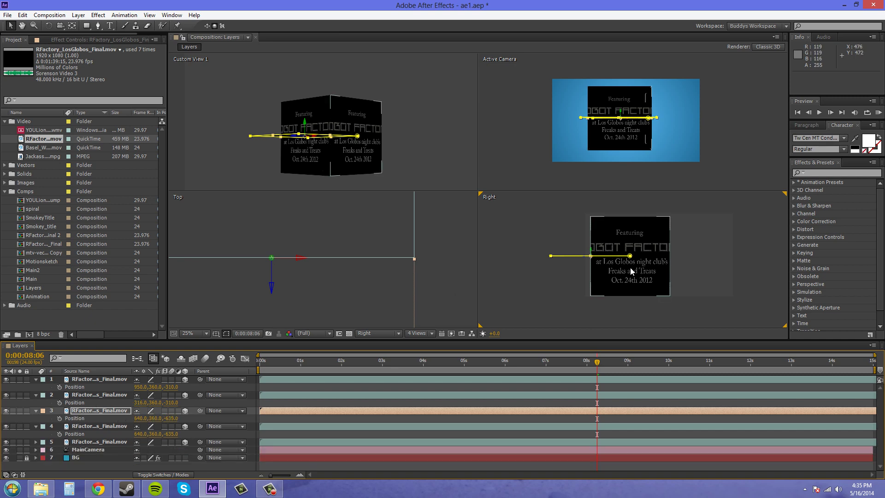
pyautogui.moveTo(524, 229); pyautogui.dragTo(514, 228)
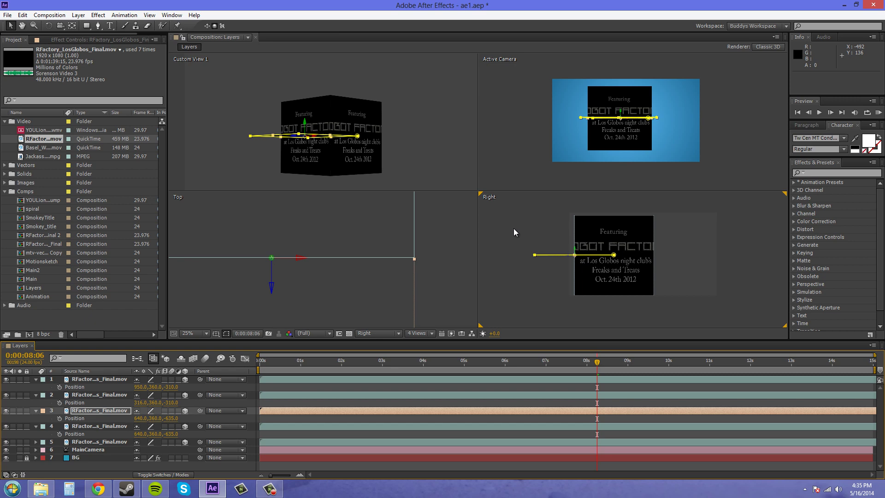
pyautogui.scroll(-1, 397, 245)
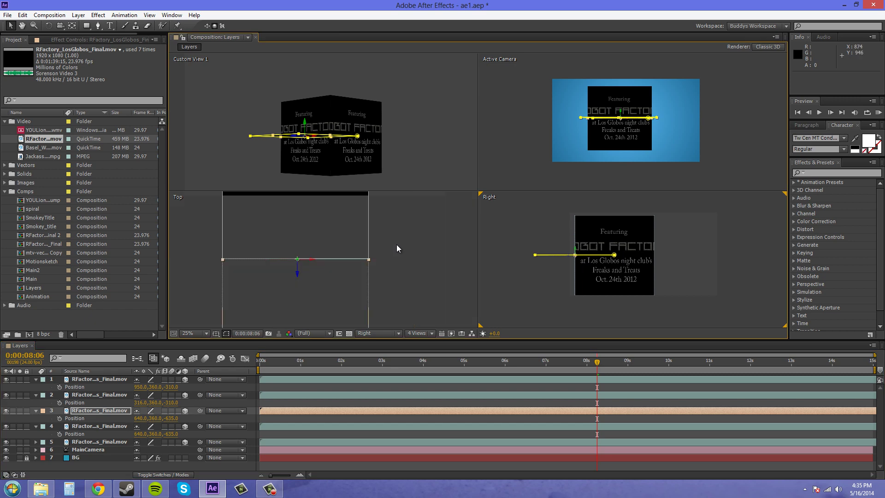
pyautogui.click(416, 333)
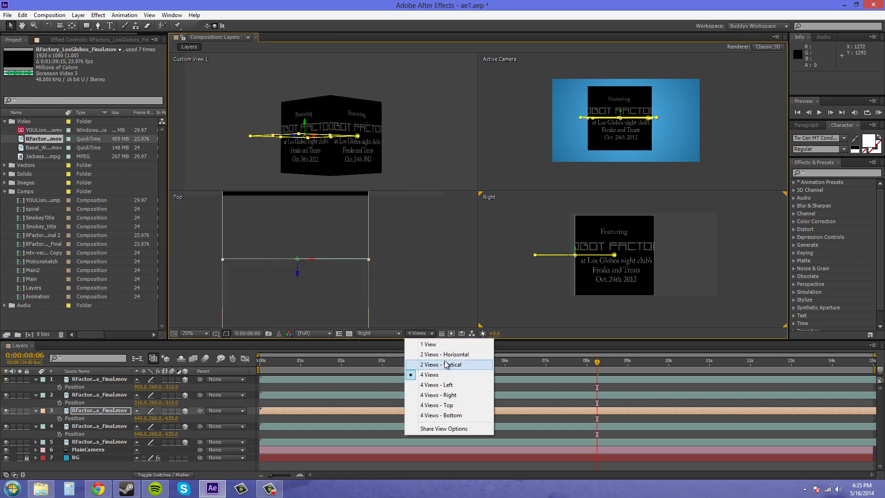
pyautogui.click(445, 354)
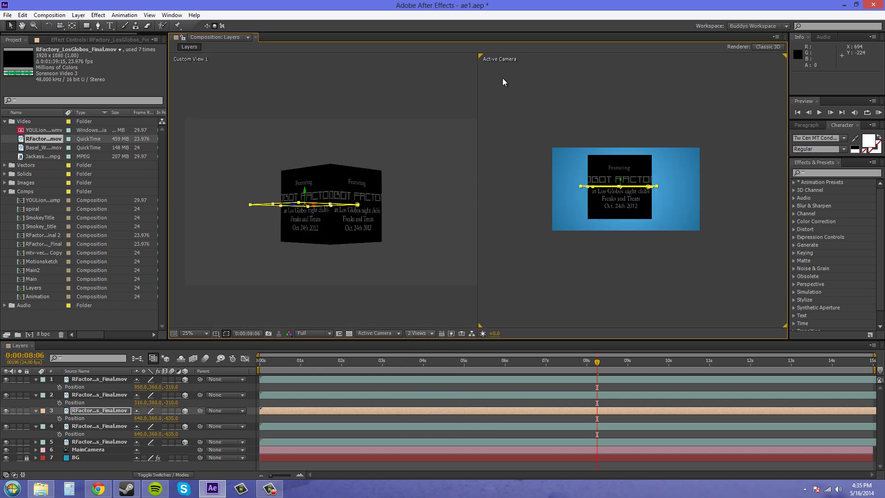
pyautogui.rightClick(576, 71)
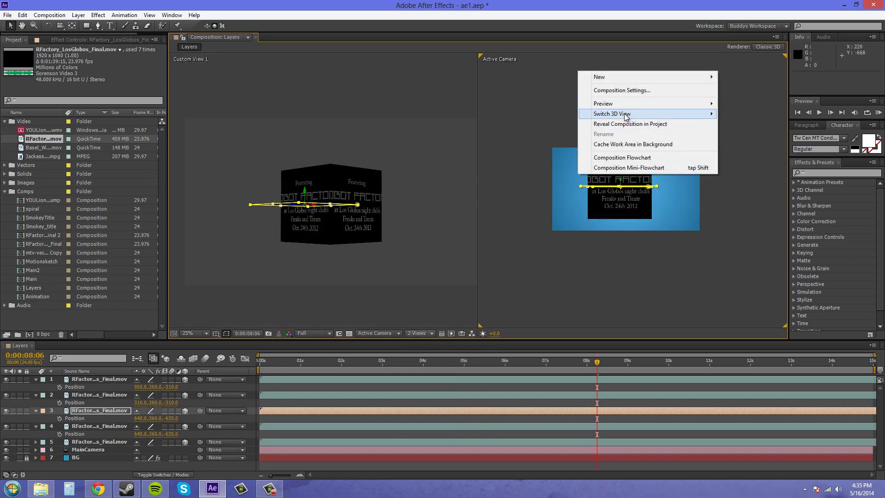
pyautogui.moveTo(684, 119)
pyautogui.click(738, 168)
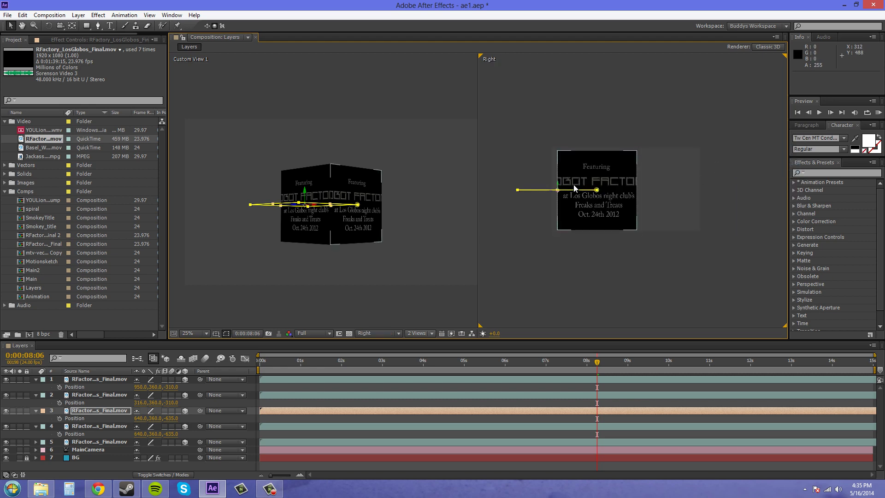
# Move the peach layer onto the top of the cube, at about Y 44.9 and Z -314.4.
pyautogui.moveTo(581, 185); pyautogui.dragTo(669, 223)
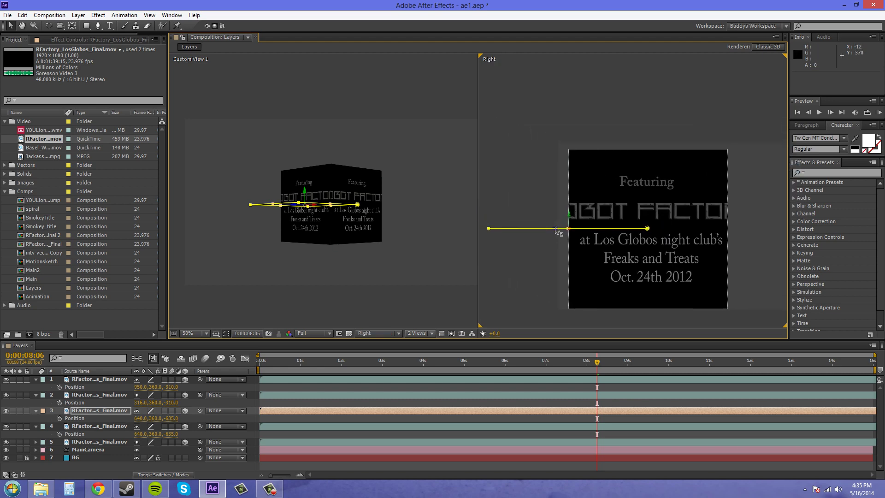
pyautogui.moveTo(555, 232); pyautogui.dragTo(636, 232)
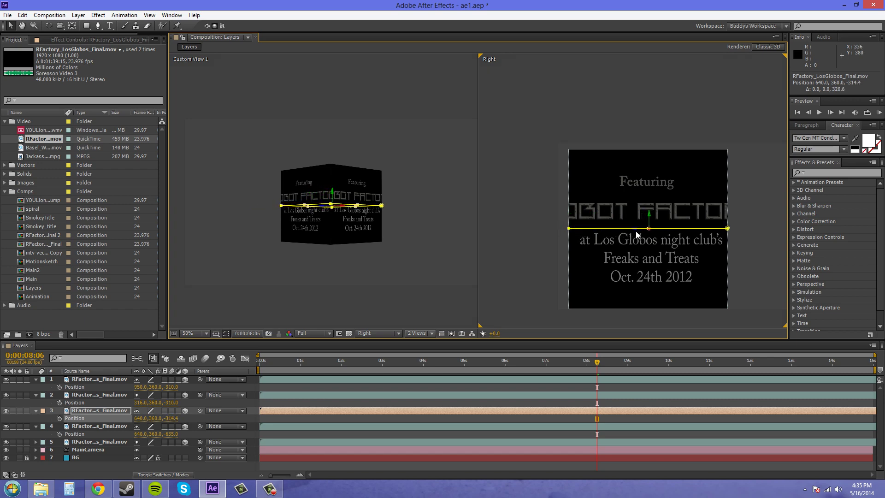
pyautogui.moveTo(650, 215); pyautogui.dragTo(663, 133)
pyautogui.scroll(1, 614, 156)
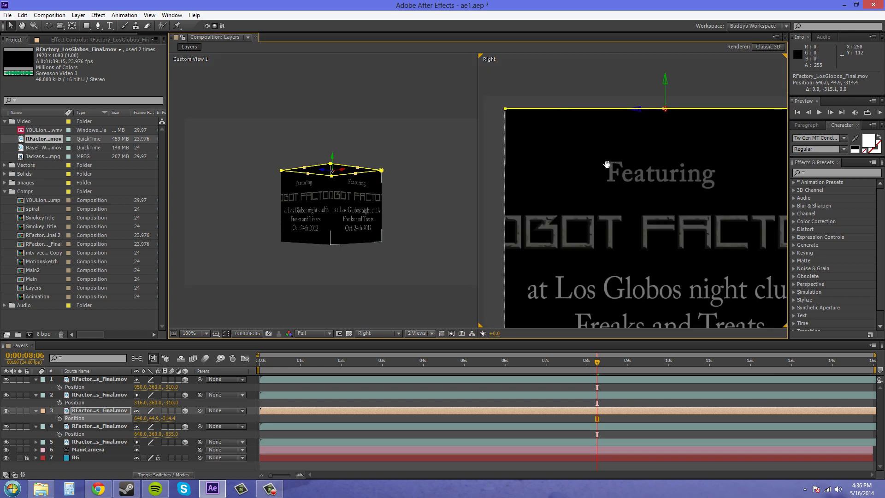
# Set the Right view's fast preview mode to Wireframe.
pyautogui.moveTo(606, 164); pyautogui.dragTo(678, 200)
pyautogui.scroll(1, 610, 193)
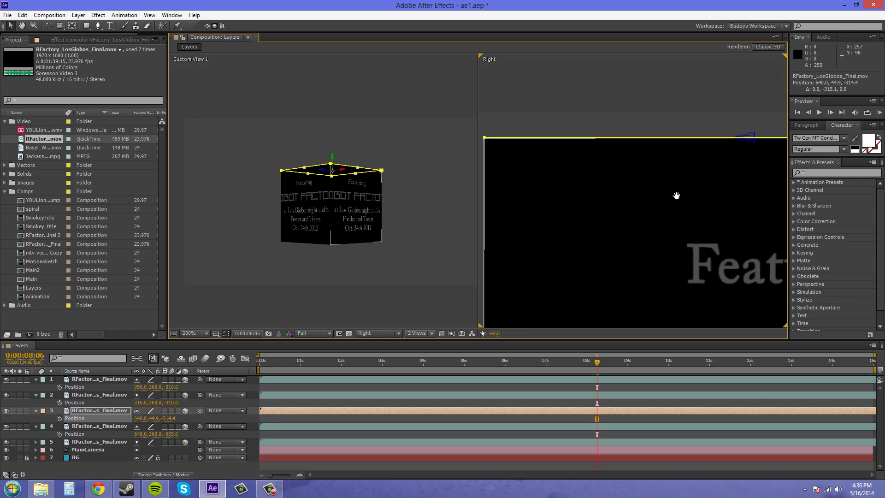
pyautogui.scroll(-4, 676, 196)
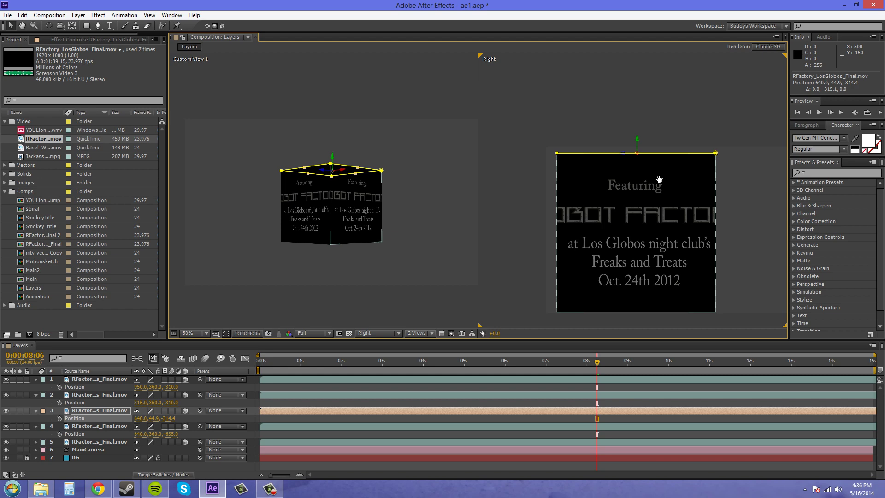
pyautogui.moveTo(659, 179); pyautogui.dragTo(656, 176)
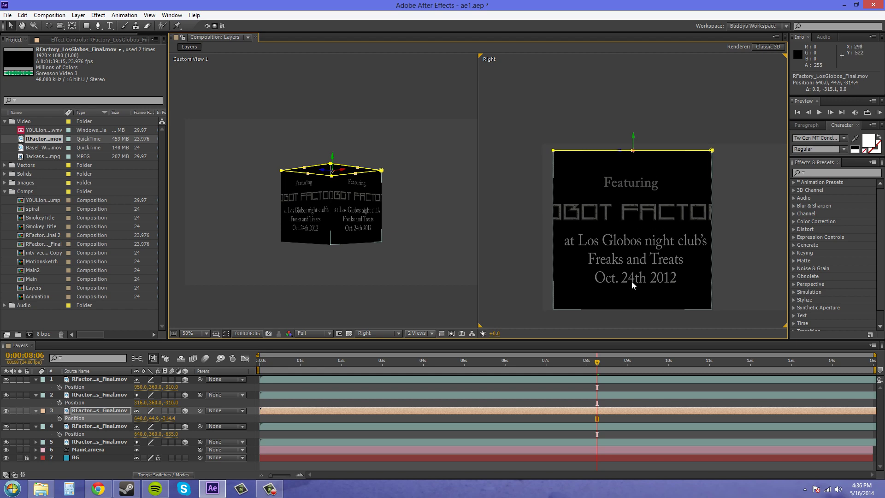
pyautogui.click(452, 335)
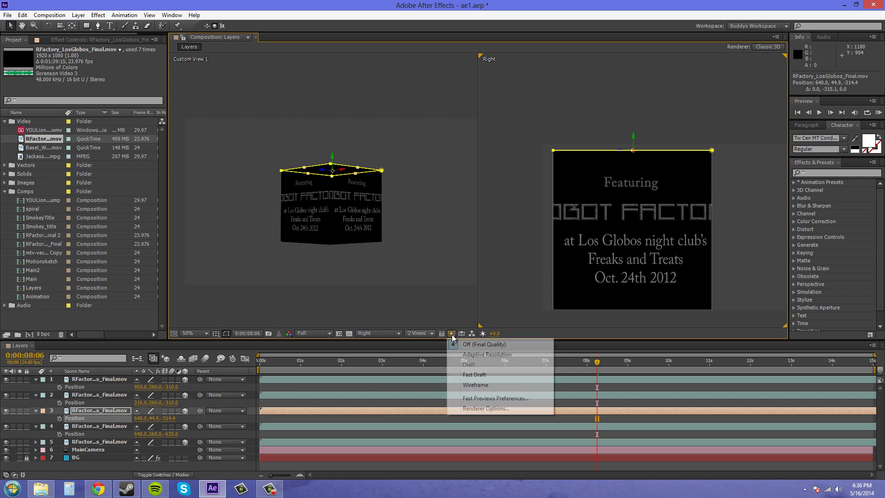
pyautogui.click(473, 384)
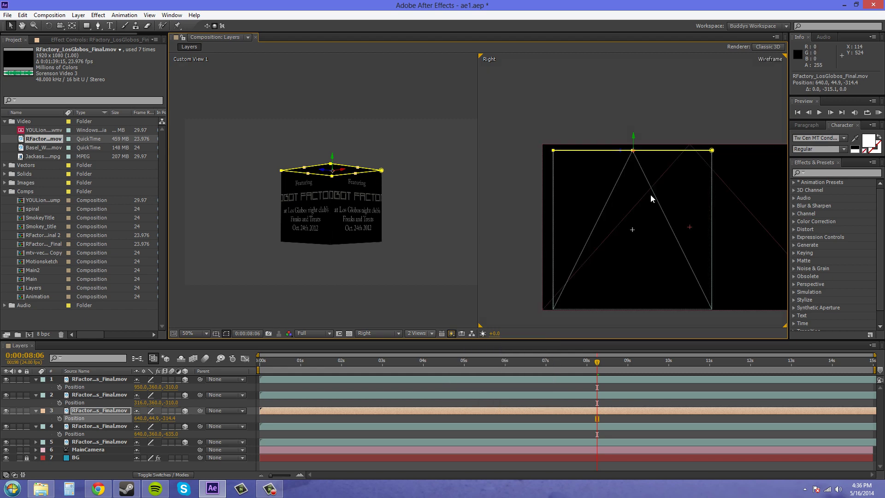
# Examine in the Right view how the peach layer lines up with the cube's upper edges.
pyautogui.scroll(2, 618, 204)
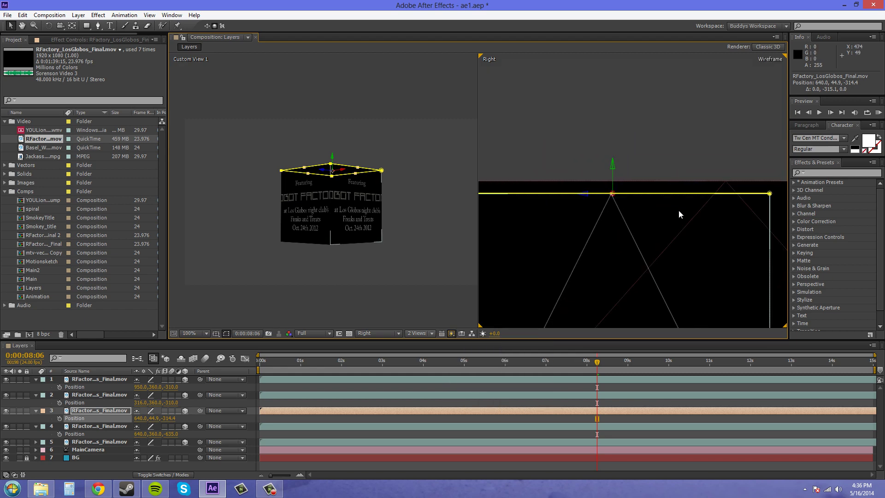
pyautogui.click(758, 132)
pyautogui.moveTo(614, 220); pyautogui.dragTo(751, 225)
pyautogui.scroll(3, 599, 198)
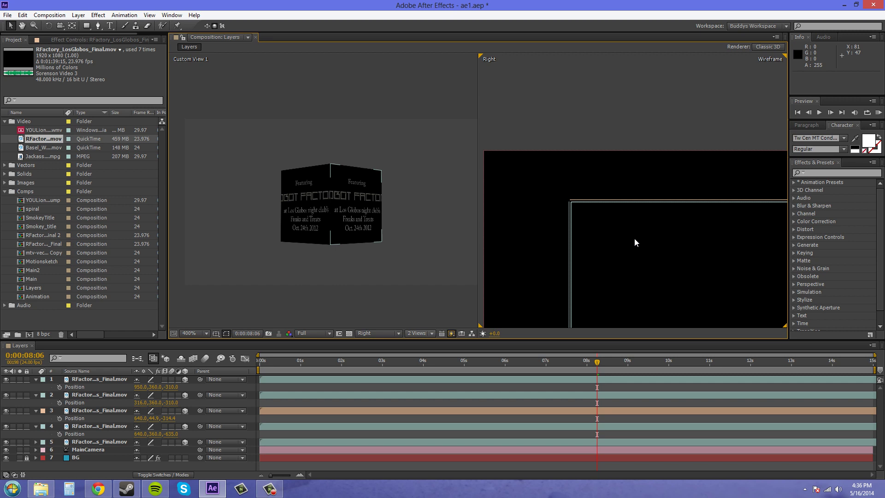
pyautogui.moveTo(634, 241); pyautogui.dragTo(596, 199)
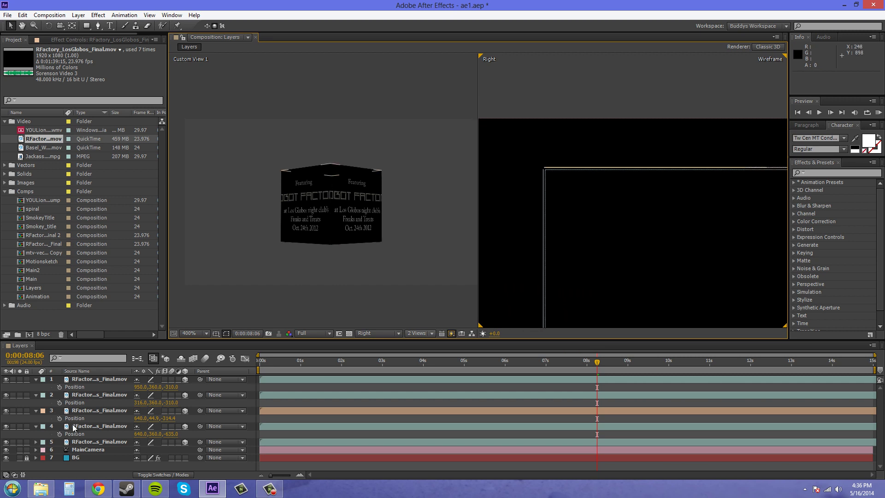
pyautogui.click(92, 410)
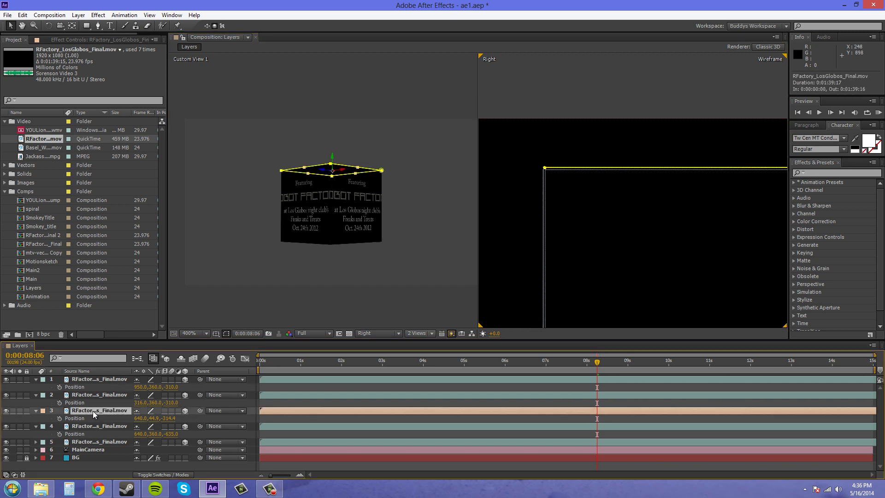
pyautogui.moveTo(664, 223); pyautogui.dragTo(646, 225)
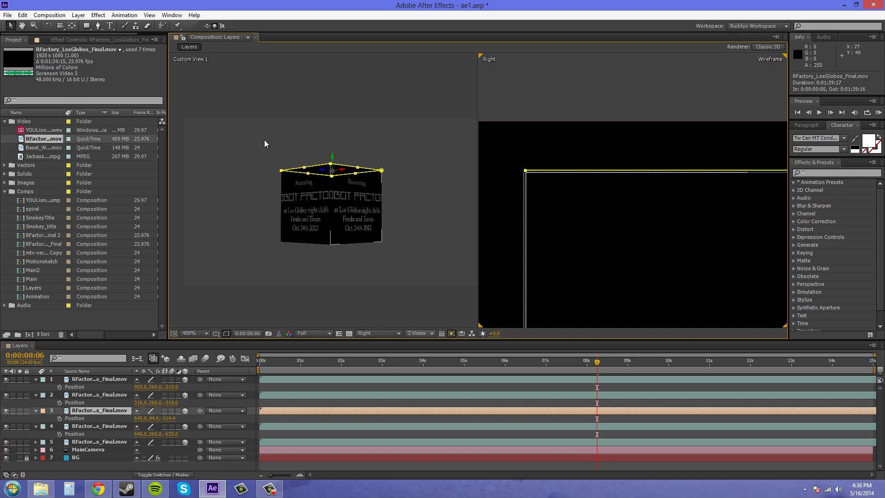
pyautogui.moveTo(425, 199); pyautogui.dragTo(405, 187)
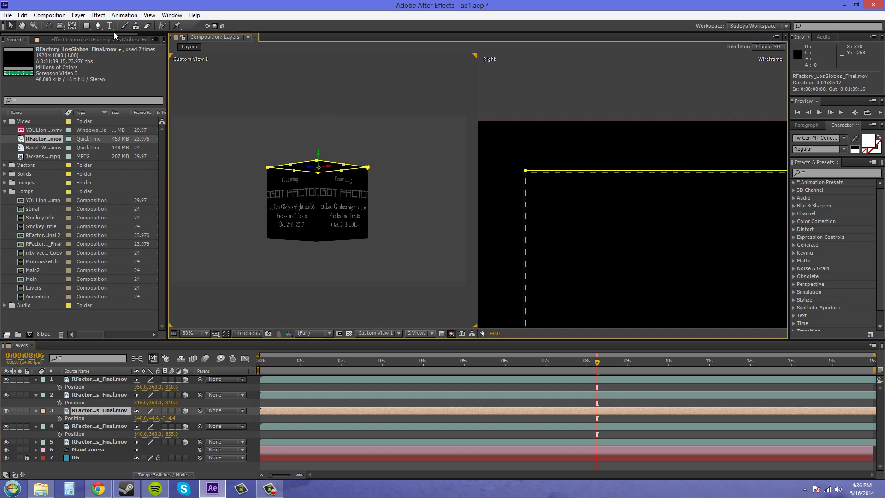
# Orbit Custom View 1 close to the cube's upper corner and check how layers 2 and 5 meet there.
pyautogui.click(61, 25)
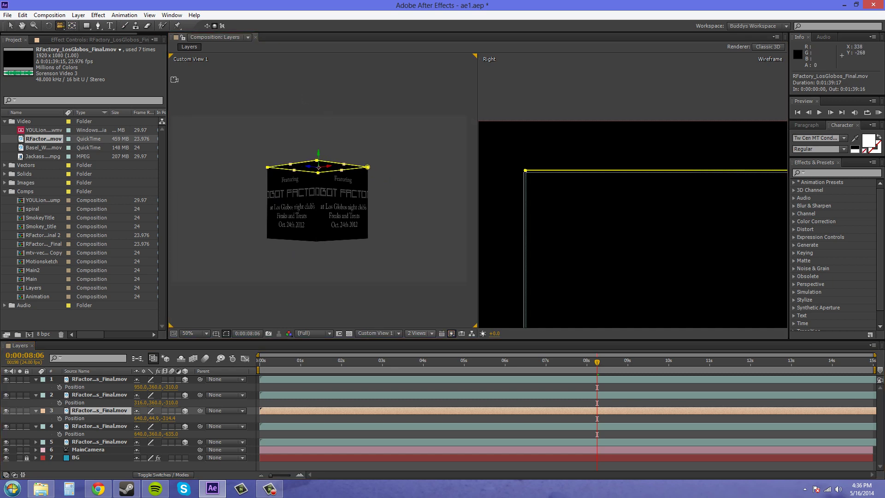
pyautogui.moveTo(384, 188); pyautogui.dragTo(475, 188)
pyautogui.scroll(2, 308, 181)
pyautogui.scroll(1, 357, 145)
pyautogui.moveTo(400, 144); pyautogui.dragTo(247, 199)
pyautogui.click(85, 395)
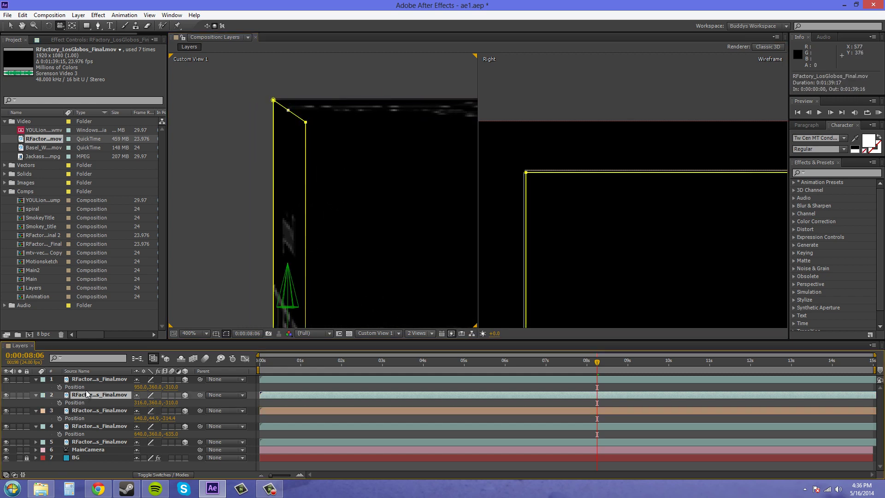
pyautogui.click(203, 296)
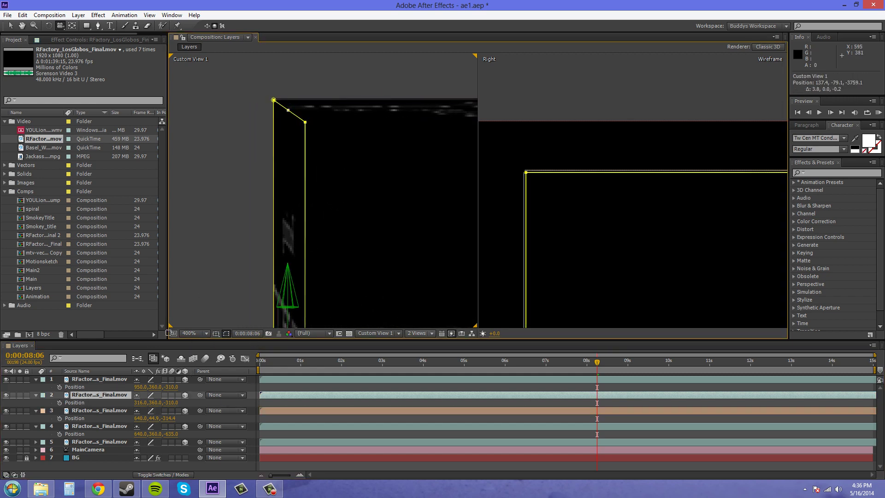
pyautogui.click(225, 334)
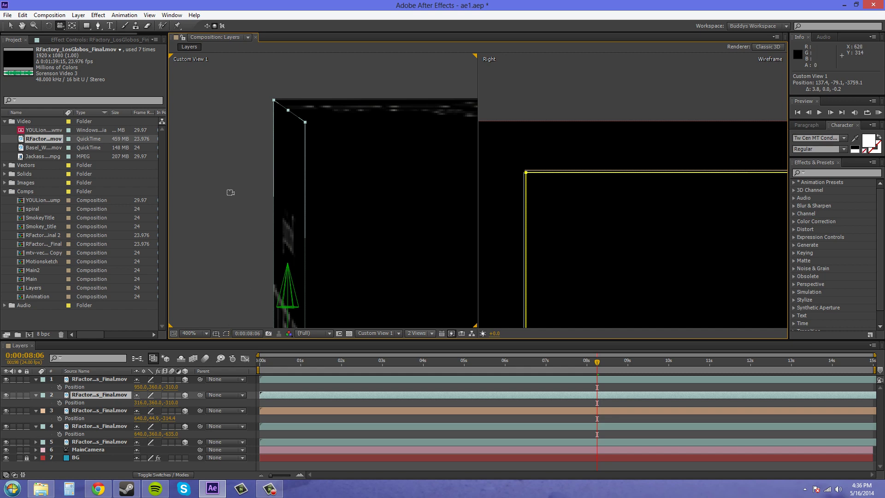
pyautogui.click(83, 442)
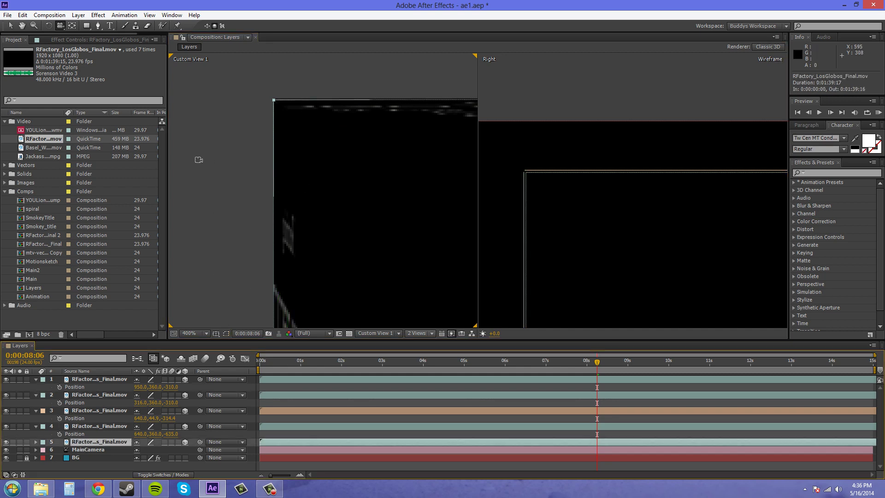
pyautogui.moveTo(199, 159); pyautogui.dragTo(292, 165)
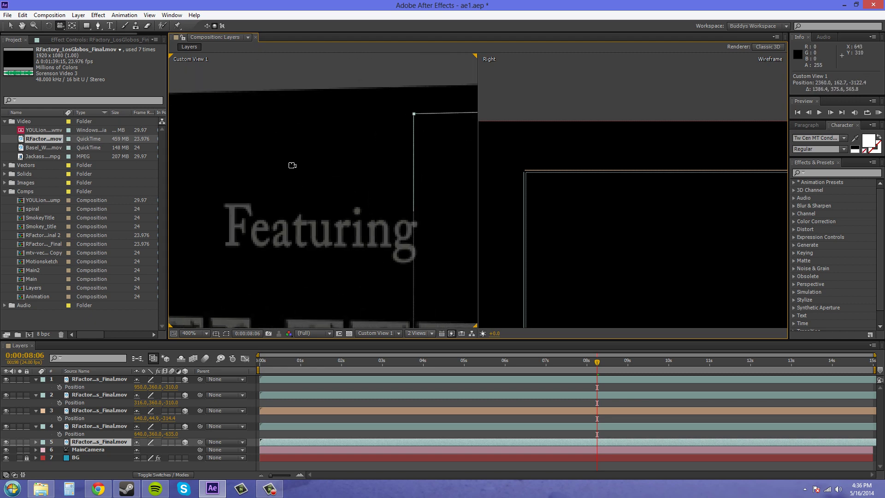
# Orbit Custom View 1 above the cube and inspect the top face's edges against the side faces.
pyautogui.scroll(-3, 383, 182)
pyautogui.scroll(1, 350, 187)
pyautogui.moveTo(235, 180); pyautogui.dragTo(369, 142)
pyautogui.click(481, 116)
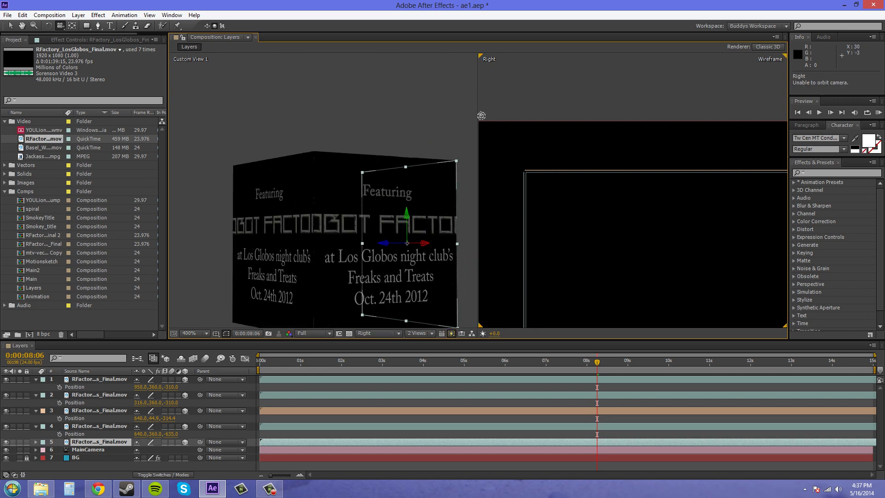
pyautogui.moveTo(453, 120); pyautogui.dragTo(416, 72)
pyautogui.moveTo(468, 277); pyautogui.dragTo(433, 231)
pyautogui.scroll(2, 354, 222)
pyautogui.moveTo(270, 240); pyautogui.dragTo(310, 201)
pyautogui.scroll(1, 294, 200)
pyautogui.scroll(-1, 294, 200)
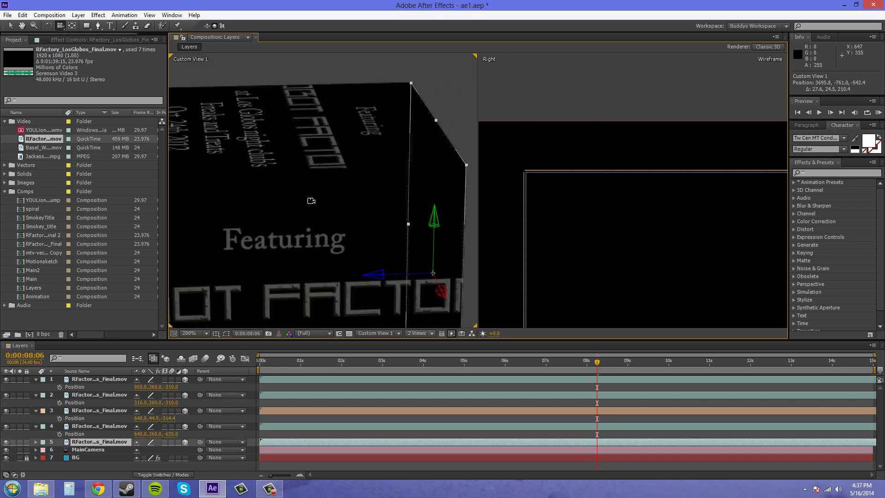
pyautogui.scroll(-1, 333, 204)
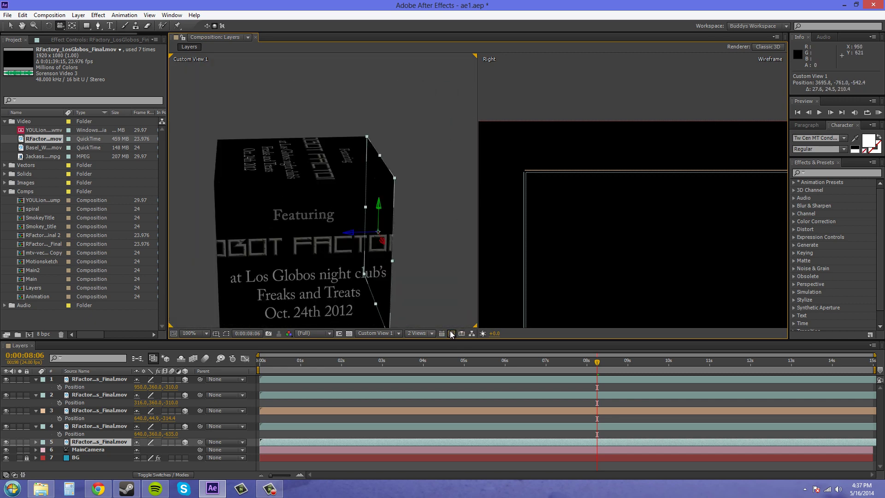
# Select the peach layer and set the Right view's fast preview to Off (Final Quality).
pyautogui.click(99, 410)
pyautogui.moveTo(415, 247); pyautogui.dragTo(397, 194)
pyautogui.scroll(-1, 581, 191)
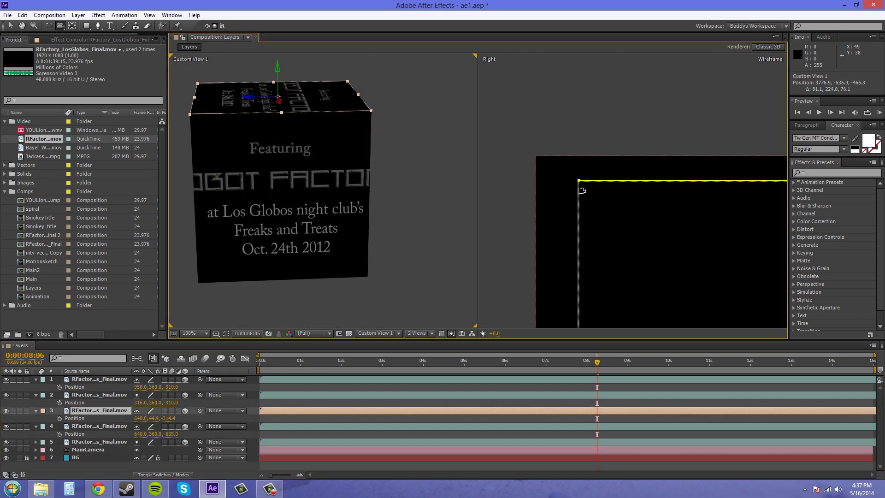
pyautogui.moveTo(684, 127); pyautogui.dragTo(583, 63)
pyautogui.click(452, 333)
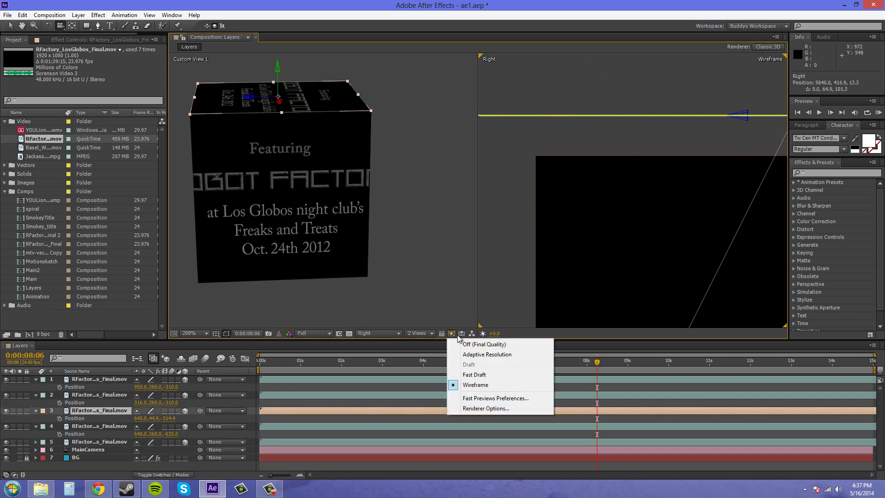
pyautogui.click(474, 340)
pyautogui.scroll(-2, 672, 127)
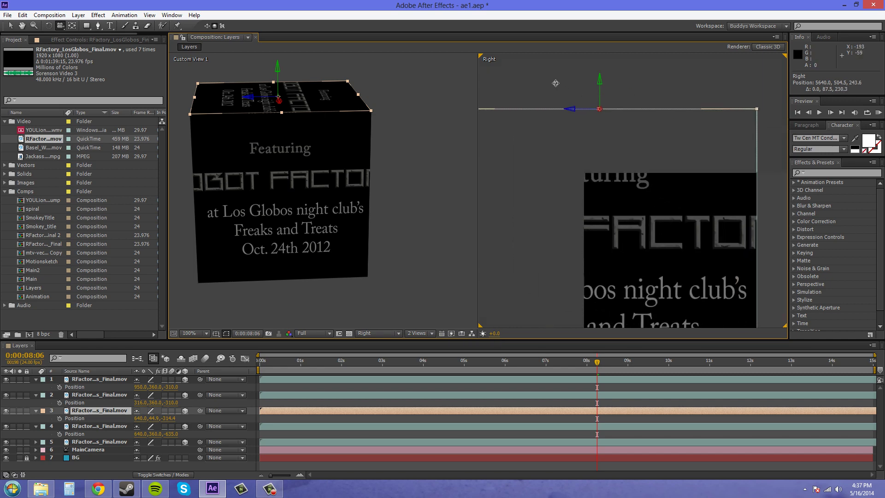
# Duplicate the peach top-face layer with the Selection tool active.
pyautogui.press('v')
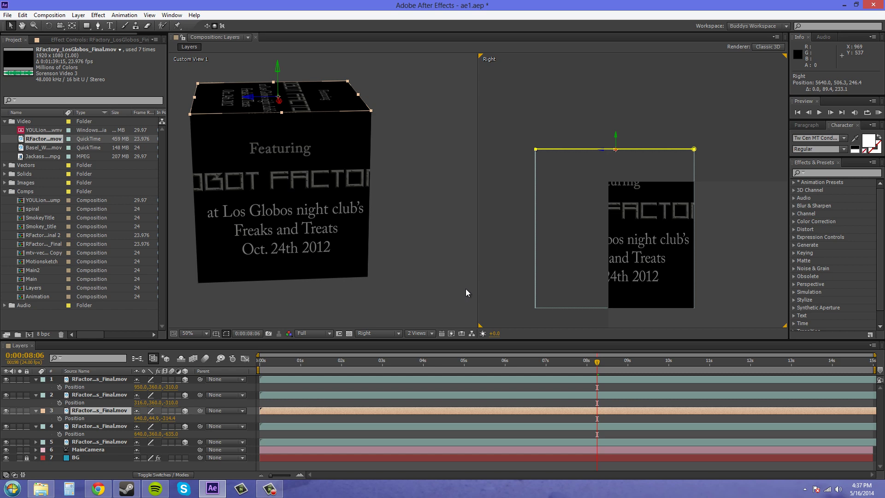
pyautogui.click(107, 411)
pyautogui.hotkey('ctrl', 'd')
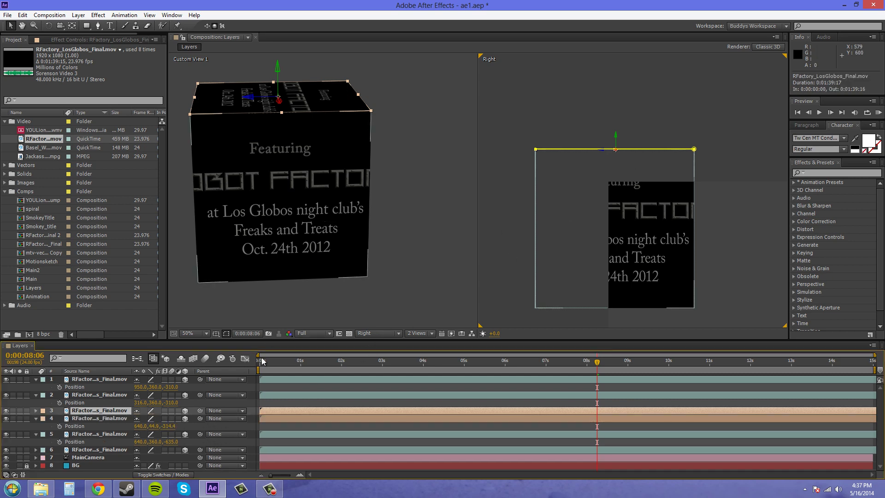
pyautogui.moveTo(617, 135); pyautogui.dragTo(601, 208)
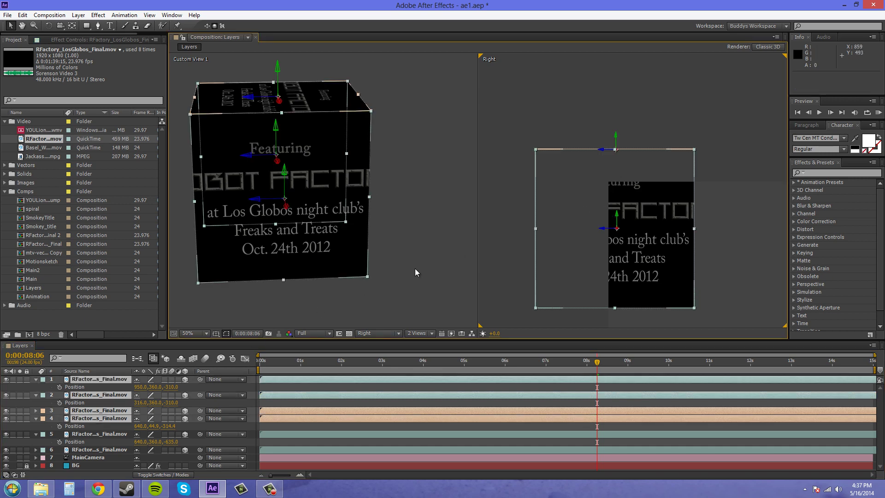
pyautogui.click(95, 419)
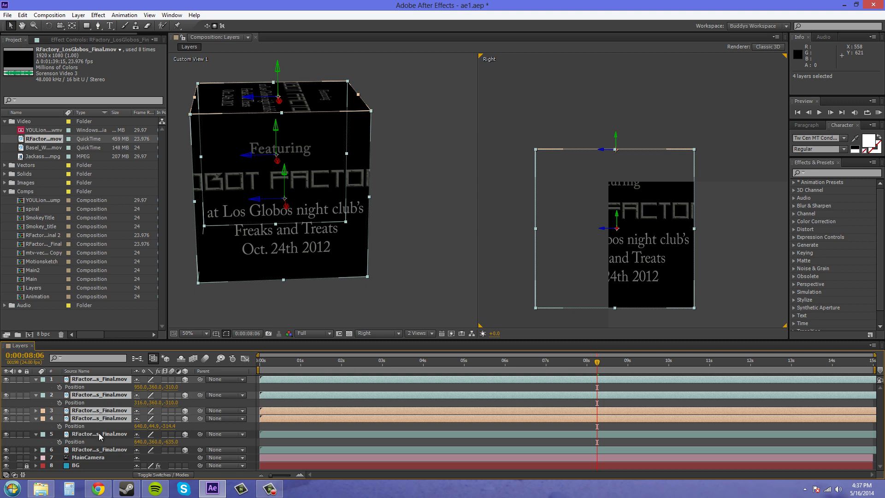
pyautogui.click(99, 433)
# Move the duplicated peach layer straight down to the bottom of the cube, at about Y 682.4.
pyautogui.click(100, 411)
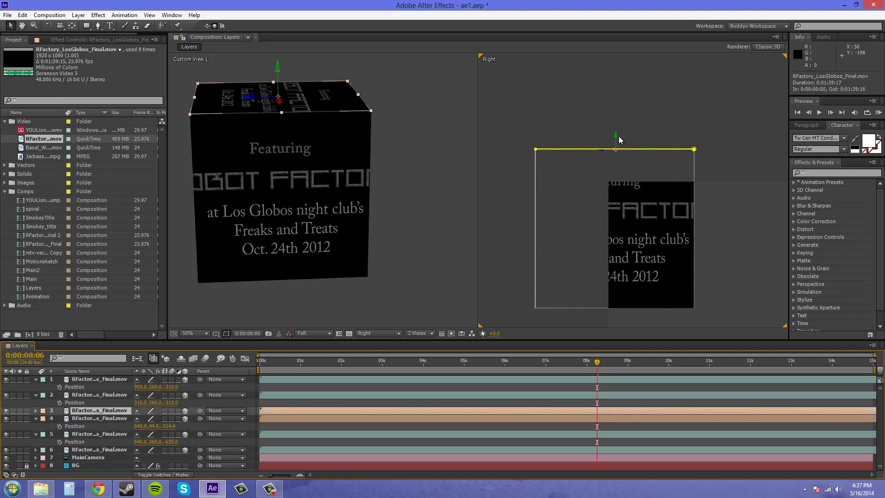
pyautogui.moveTo(617, 137); pyautogui.dragTo(609, 294)
pyautogui.scroll(4, 704, 314)
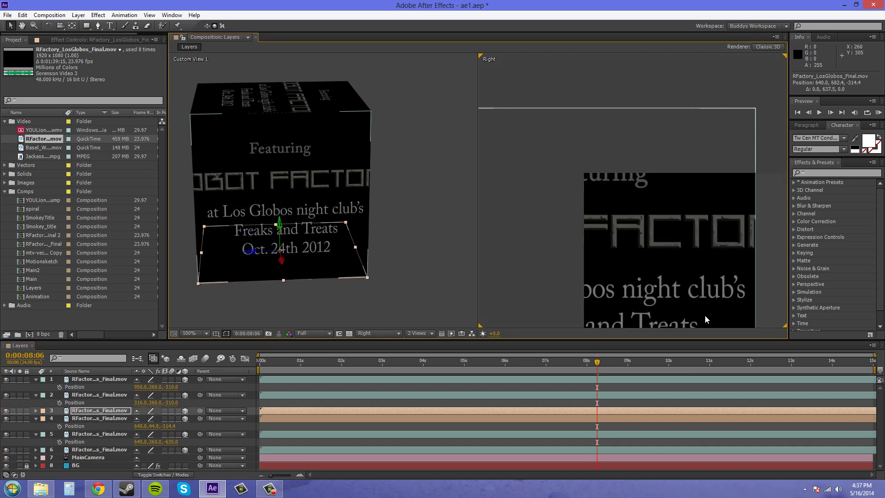
pyautogui.moveTo(733, 273)
pyautogui.mouseDown()
pyautogui.moveTo(618, 197)
pyautogui.moveTo(832, 218)
pyautogui.mouseUp()
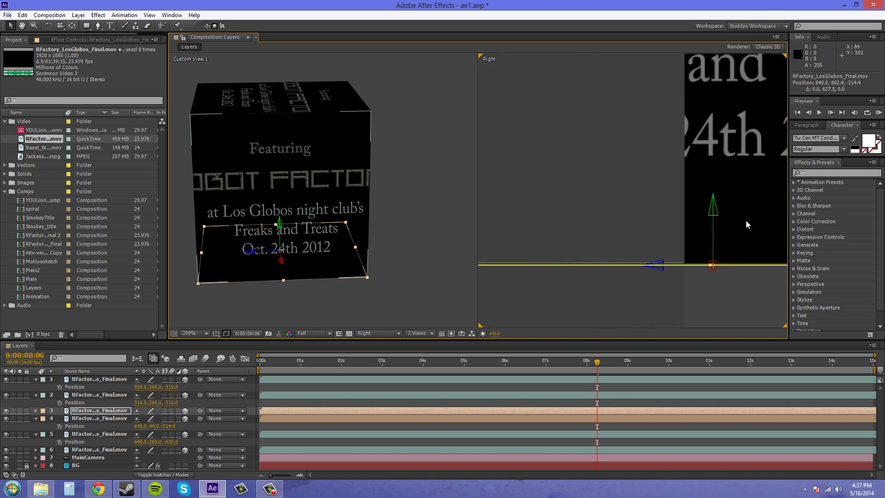
pyautogui.moveTo(744, 219)
pyautogui.mouseDown()
pyautogui.moveTo(813, 194)
pyautogui.moveTo(871, 194)
pyautogui.mouseUp()
pyautogui.moveTo(585, 263); pyautogui.dragTo(498, 259)
pyautogui.scroll(-1, 618, 277)
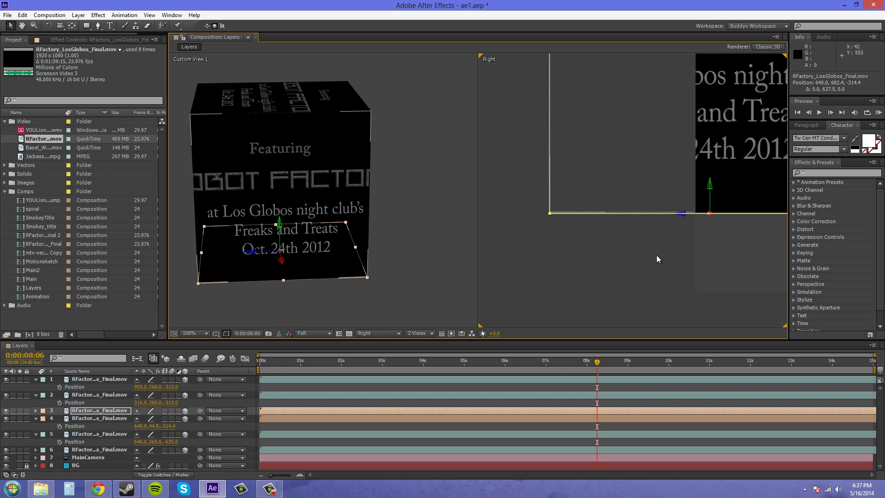
# Keep the Right view at Off (Final Quality) and nudge the bottom peach layer slightly upward against the cube's lower edge.
pyautogui.click(644, 264)
pyautogui.click(451, 333)
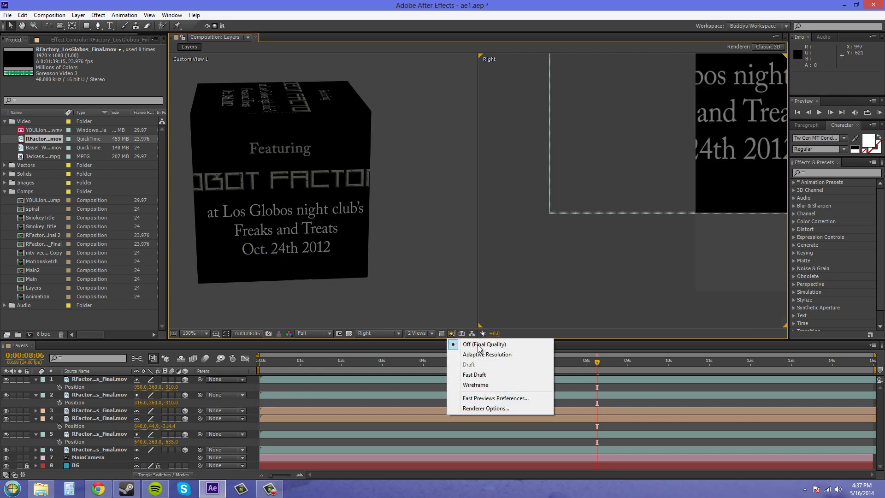
pyautogui.click(475, 344)
pyautogui.moveTo(546, 249); pyautogui.dragTo(601, 247)
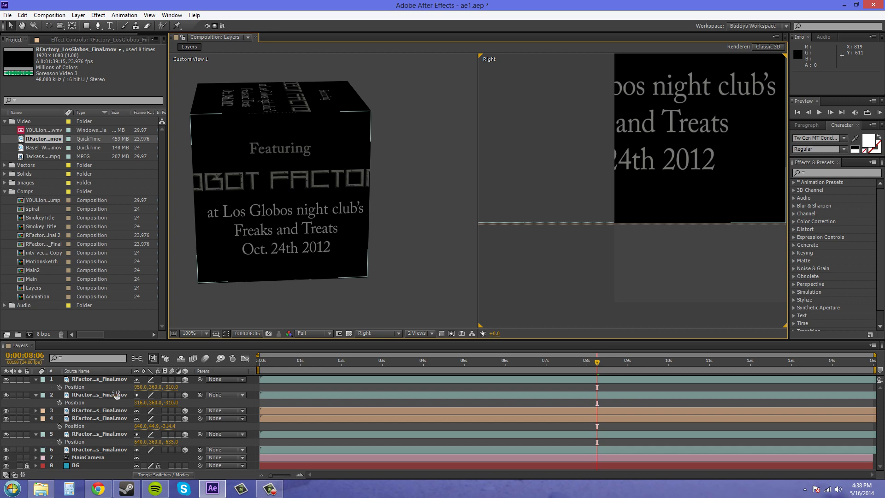
pyautogui.click(102, 411)
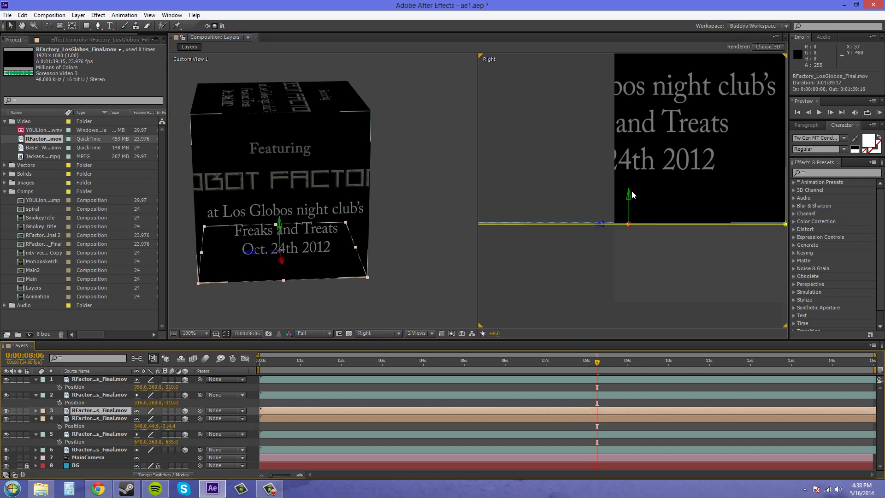
pyautogui.moveTo(630, 194); pyautogui.dragTo(627, 193)
pyautogui.moveTo(512, 283); pyautogui.dragTo(662, 289)
pyautogui.click(662, 292)
pyautogui.scroll(-4, 691, 284)
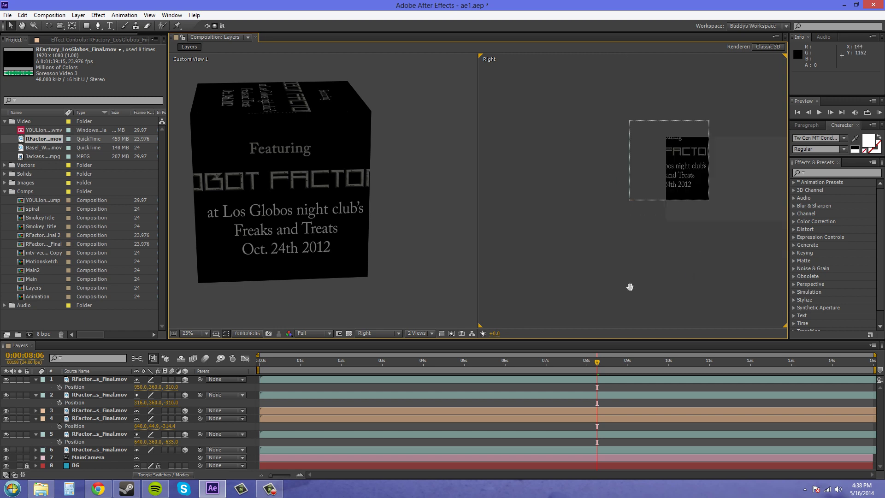
# Switch the Right view to Active Camera and orbit Custom View 1 to inspect the cube's sides.
pyautogui.rightClick(646, 83)
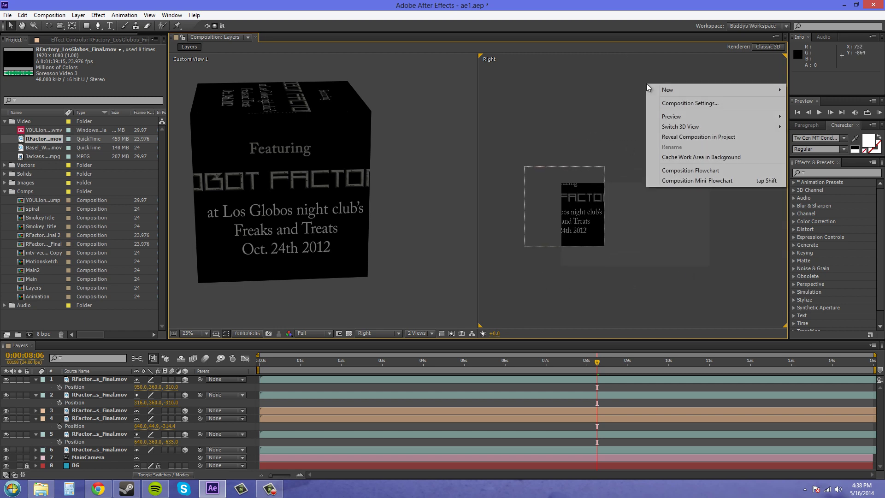
pyautogui.moveTo(699, 125)
pyautogui.click(814, 126)
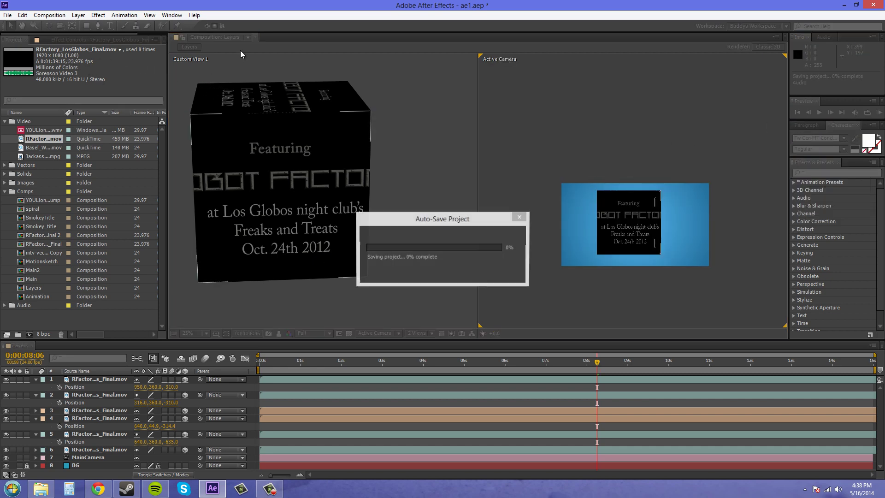
pyautogui.click(65, 26)
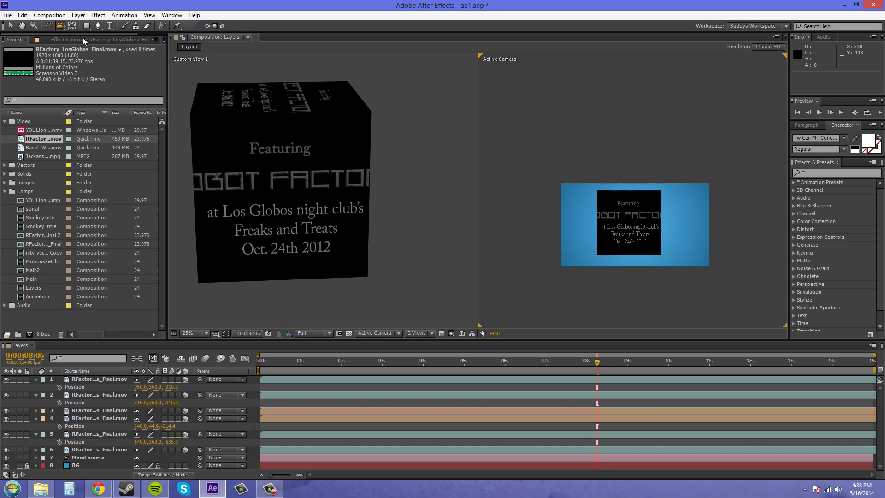
pyautogui.moveTo(264, 130); pyautogui.dragTo(242, 135)
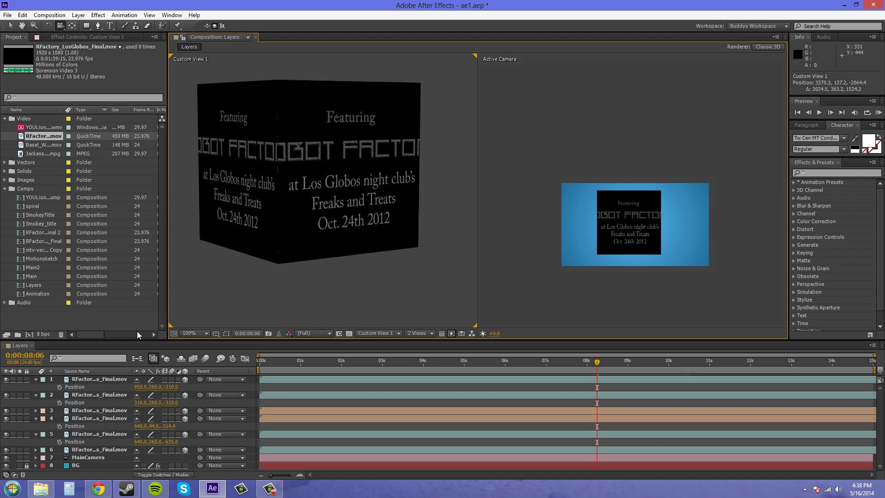
# Collapse the expanded Position properties of all the video layers in the timeline.
pyautogui.click(35, 380)
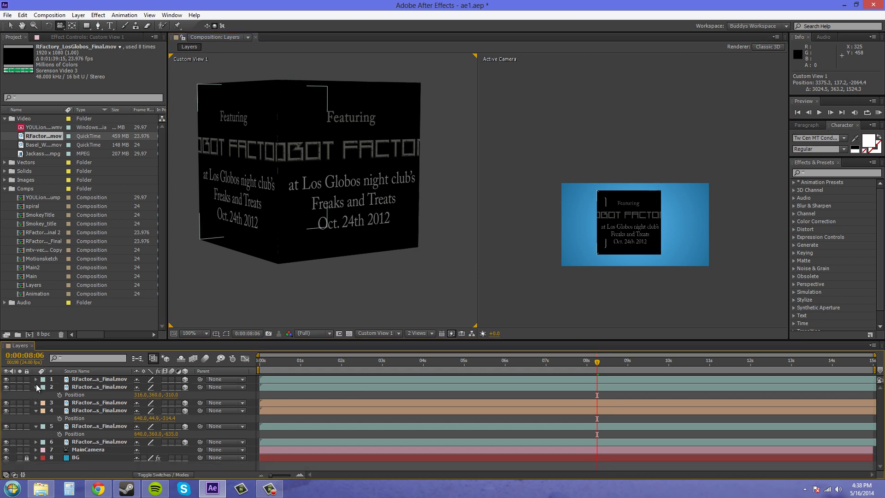
pyautogui.click(35, 388)
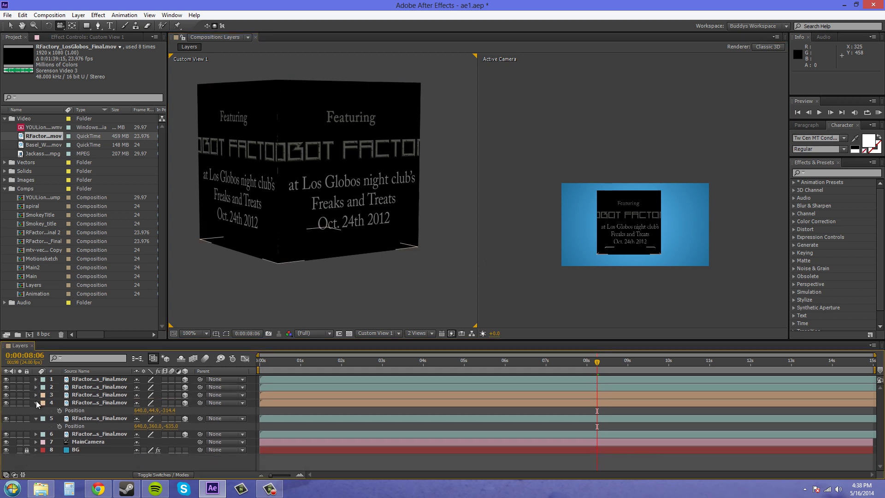
pyautogui.click(35, 402)
pyautogui.click(36, 410)
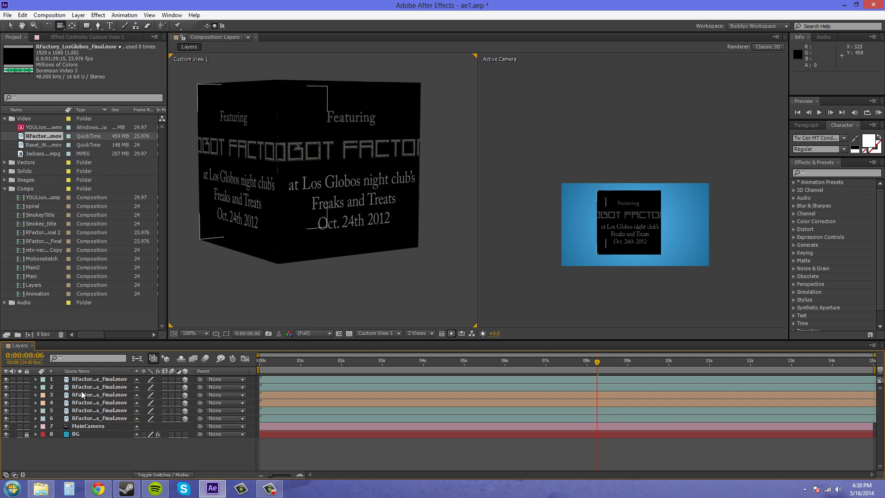
# Pre-compose the six video layers into a new composition named VideoCube, moving all attributes into it.
pyautogui.click(104, 416)
pyautogui.keyDown('shift'); pyautogui.click(108, 380); pyautogui.keyUp('shift')
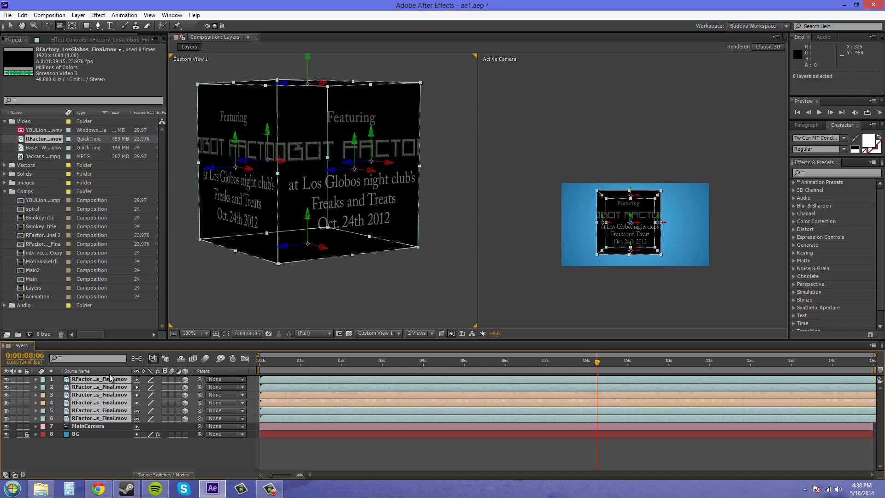
pyautogui.click(79, 16)
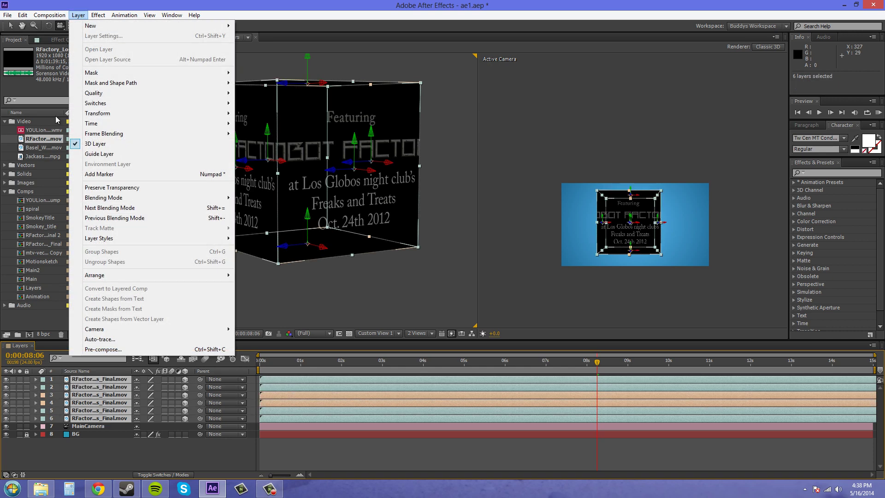
pyautogui.click(108, 350)
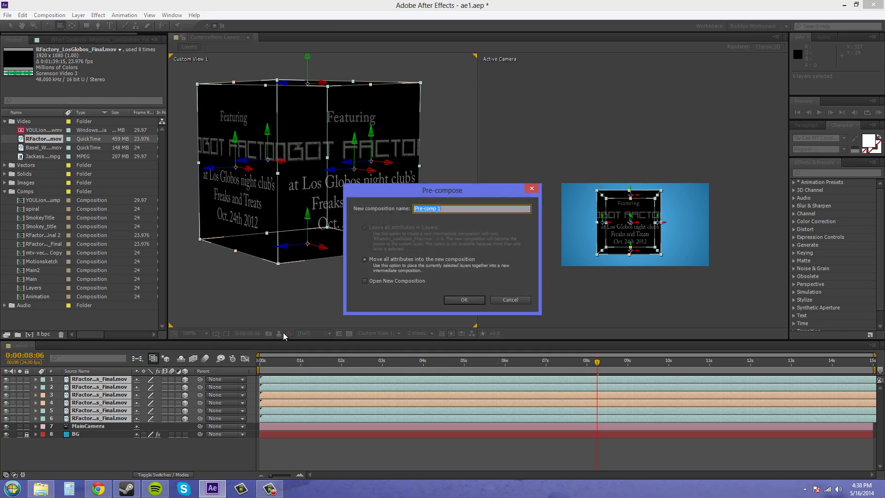
pyautogui.write('VideoCube')
pyautogui.click(463, 300)
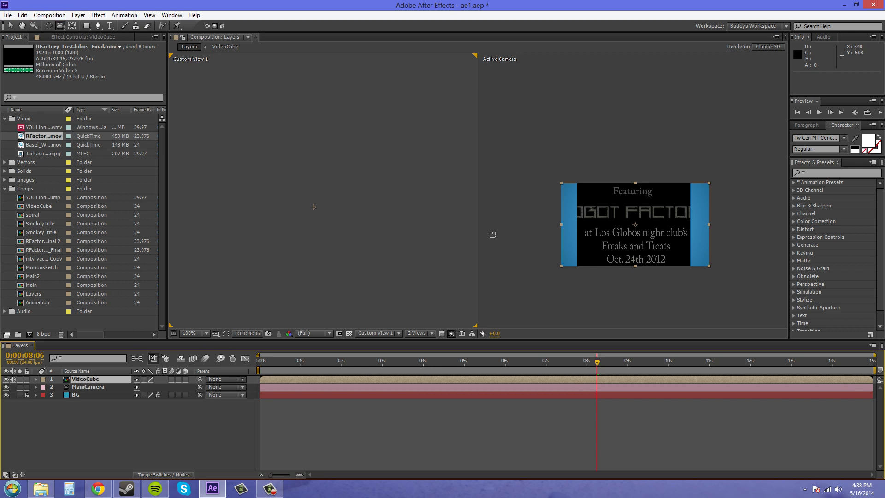
# Move MainCamera to about 1395.3, 791.6, -2663.9 in the Active Camera view and return to the Selection tool.
pyautogui.scroll(1, 668, 218)
pyautogui.scroll(-1, 675, 224)
pyautogui.moveTo(675, 224); pyautogui.dragTo(608, 190)
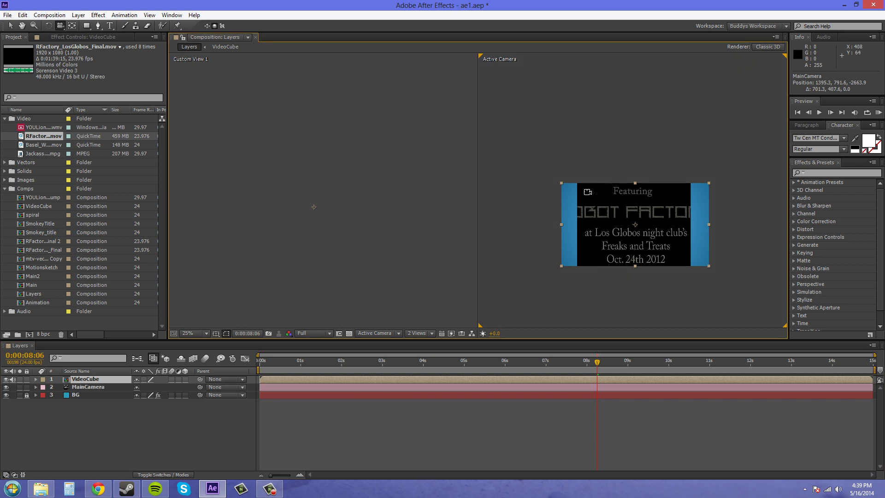
pyautogui.click(10, 25)
pyautogui.moveTo(550, 209)
pyautogui.mouseDown()
pyautogui.moveTo(449, 170)
pyautogui.moveTo(536, 207)
pyautogui.mouseUp()
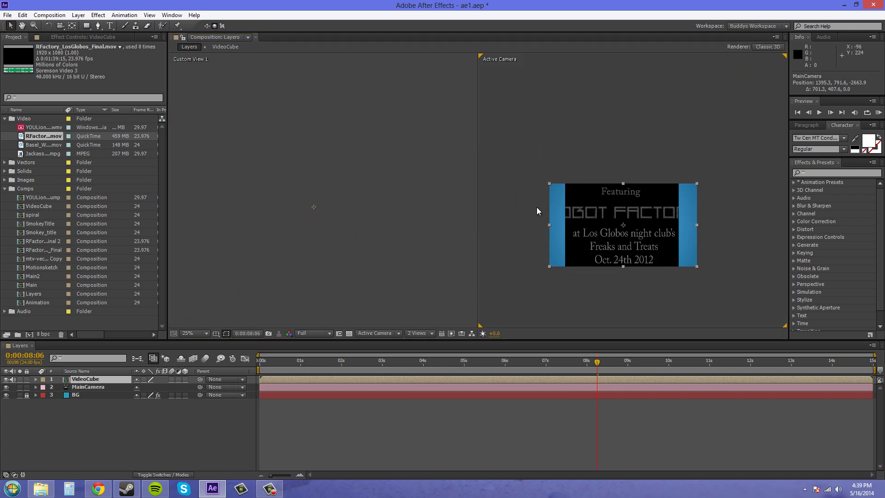
pyautogui.scroll(1, 658, 234)
pyautogui.press(',')
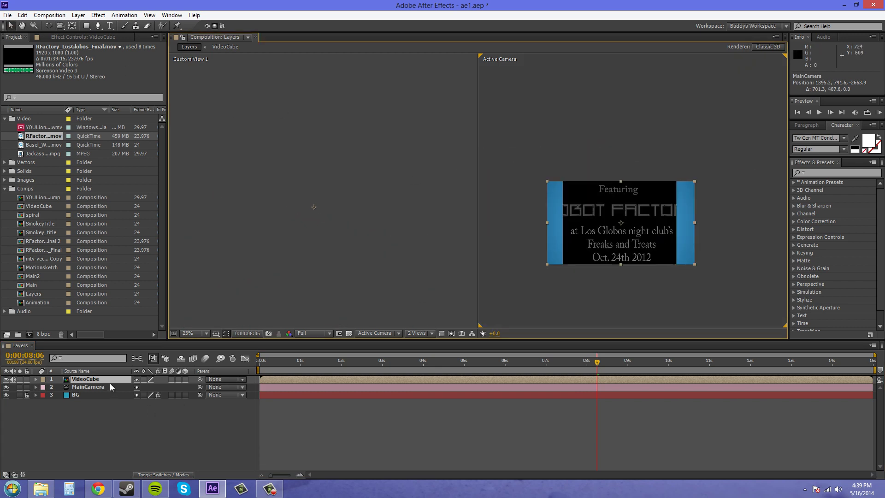
# Try to move the MainCamera layer in Custom View 1 and undo the move.
pyautogui.click(109, 382)
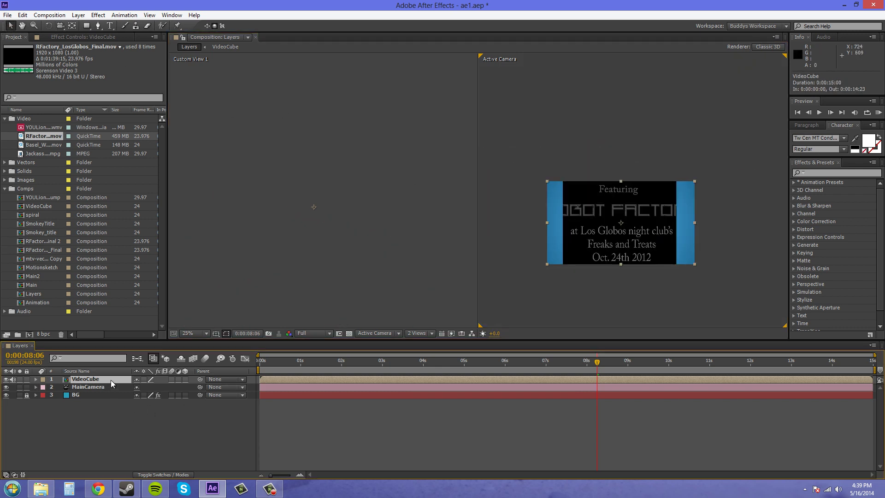
pyautogui.click(91, 386)
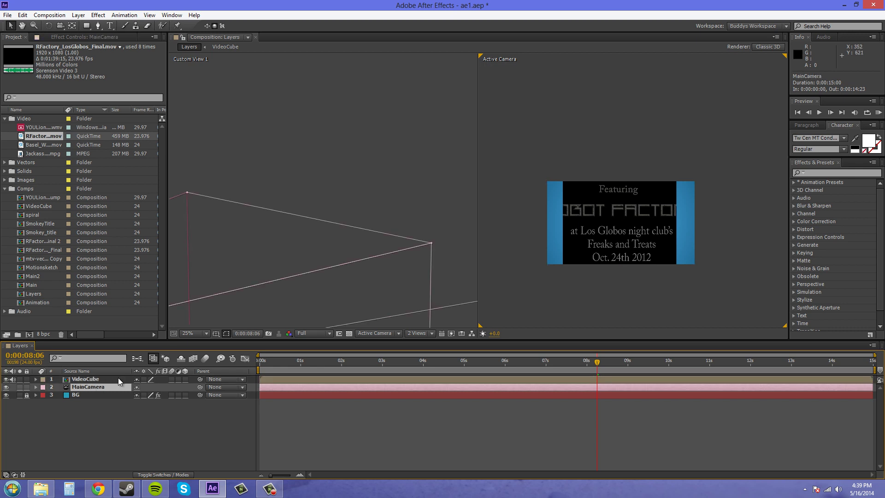
pyautogui.scroll(-2, 330, 201)
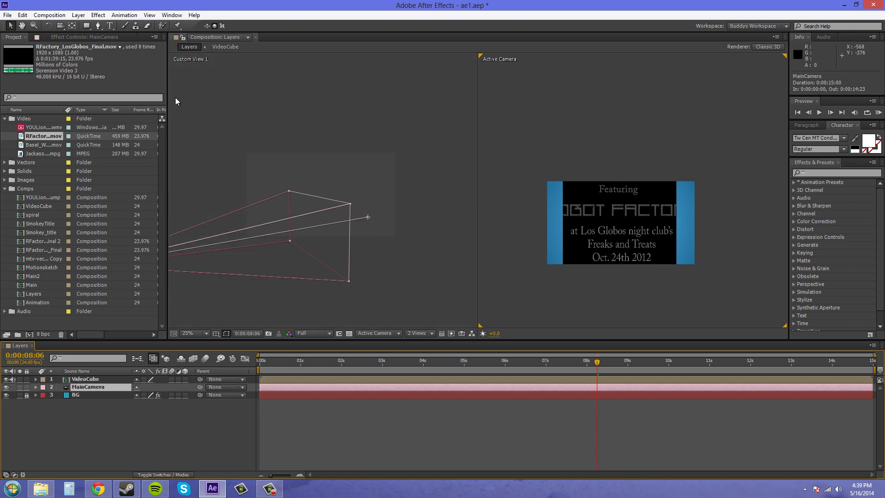
pyautogui.moveTo(398, 173); pyautogui.dragTo(532, 158)
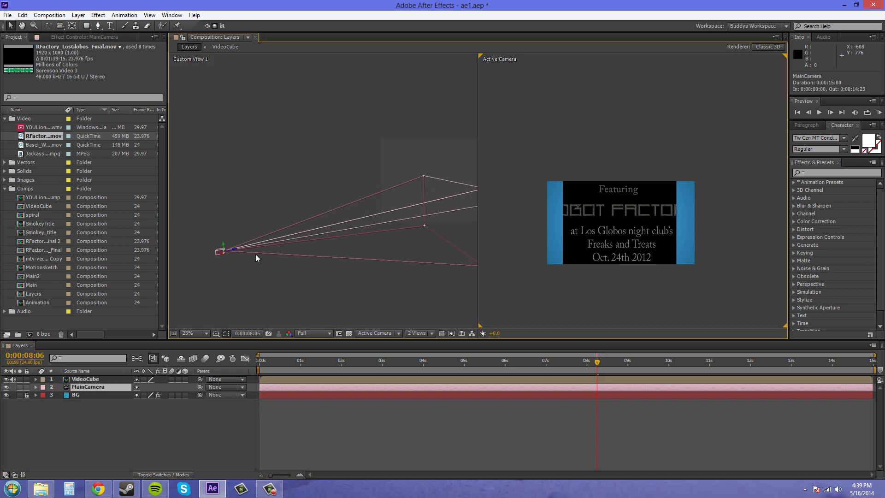
pyautogui.moveTo(237, 252); pyautogui.dragTo(198, 252)
pyautogui.hotkey('ctrl', 'z')
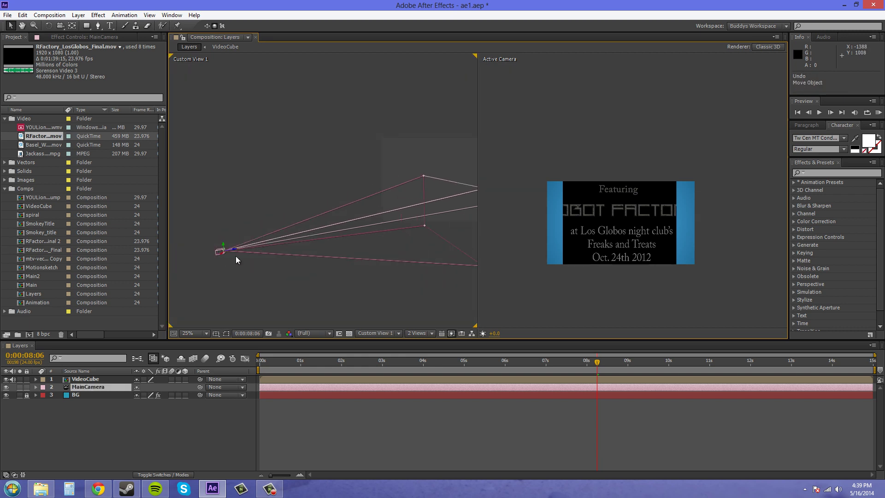
# Switch the Active Camera view to MainCamera and check the MainCamera layer's settings.
pyautogui.click(587, 139)
pyautogui.click(382, 334)
pyautogui.click(380, 358)
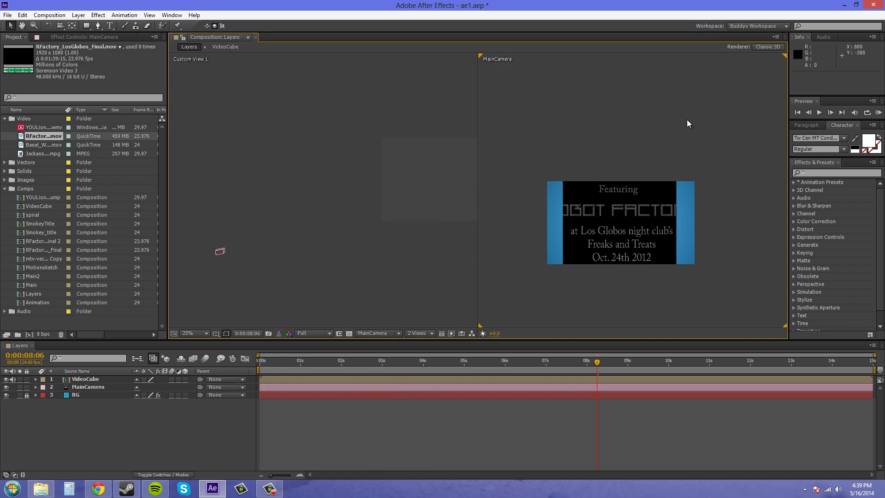
pyautogui.click(88, 386)
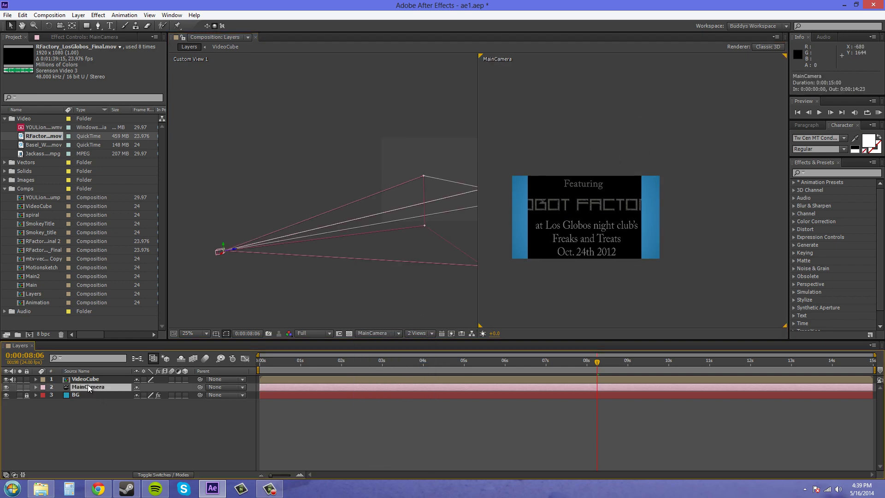
pyautogui.doubleClick(88, 387)
pyautogui.click(599, 351)
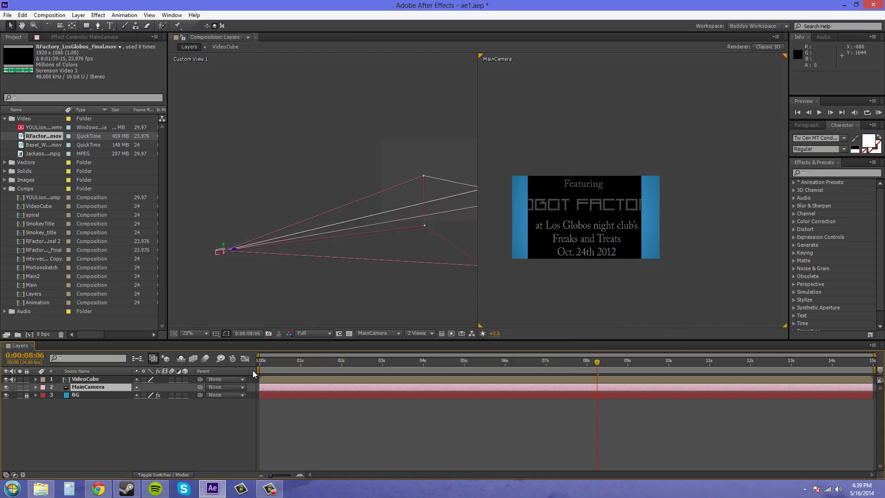
# Make VideoCube a 3D layer with collapsed transformations and place MainCamera above it in the layer stack.
pyautogui.click(185, 379)
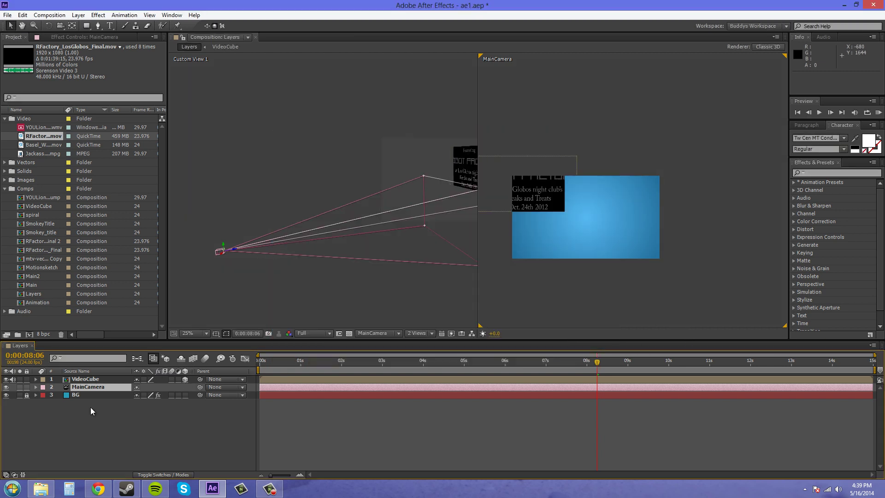
pyautogui.moveTo(85, 388); pyautogui.dragTo(91, 376)
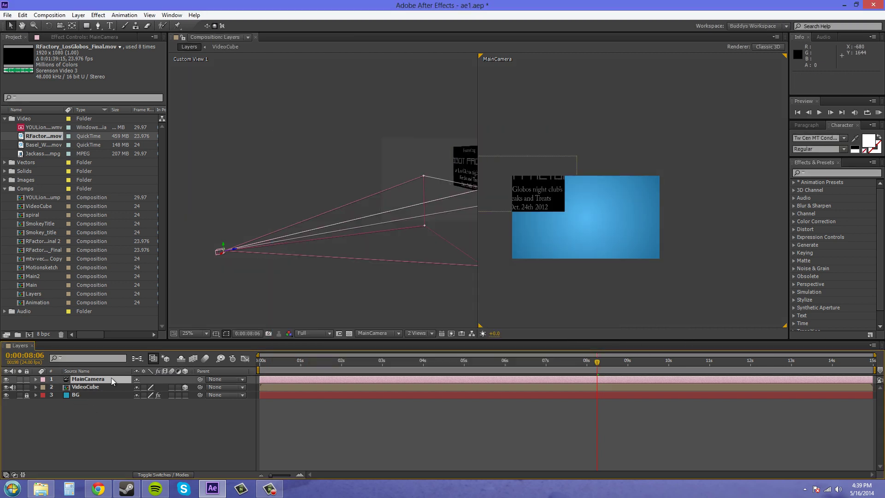
pyautogui.click(144, 387)
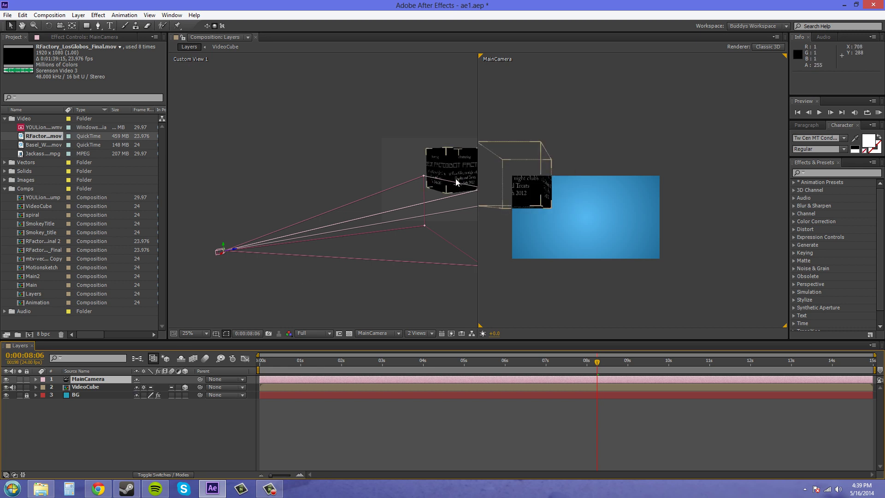
# Move the VideoCube layer from the frame's upper-left corner to near the middle of the blue background.
pyautogui.click(14, 26)
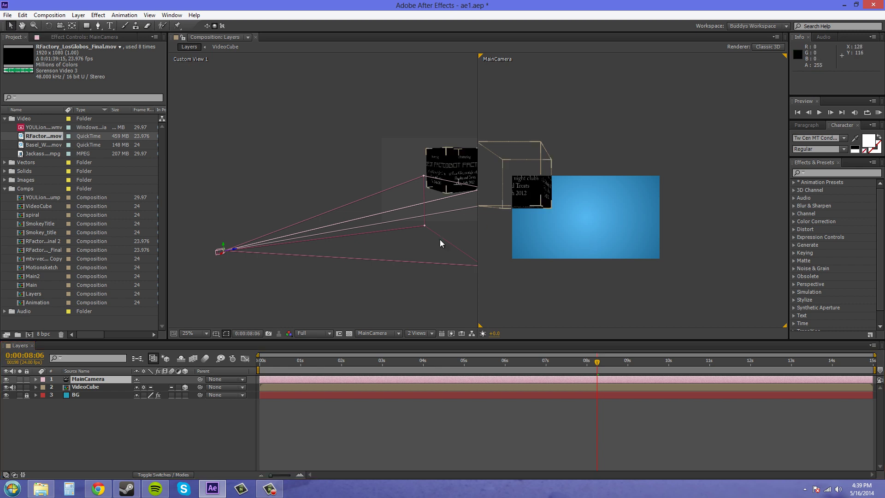
pyautogui.click(85, 387)
pyautogui.moveTo(527, 187); pyautogui.dragTo(624, 238)
pyautogui.click(722, 217)
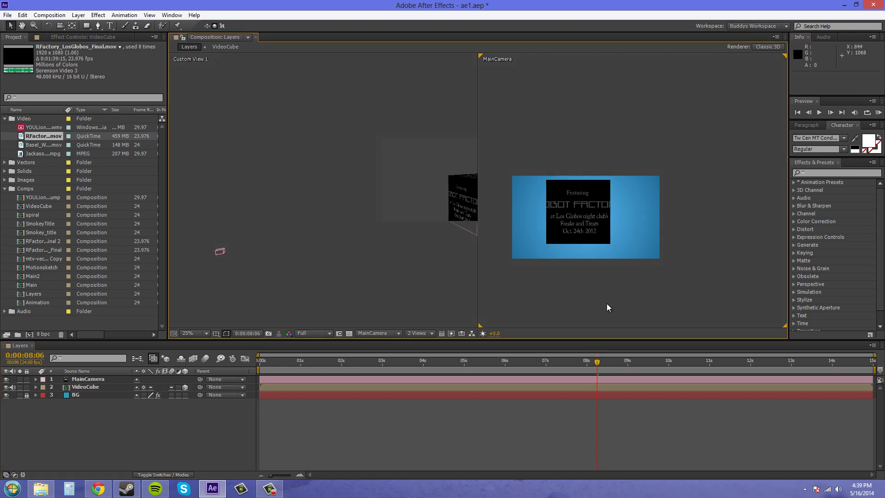
# Enlarge the MainCamera view to 50% and change the composition layout to 1 View.
pyautogui.press('.')
pyautogui.press('.')
pyautogui.rightClick(720, 134)
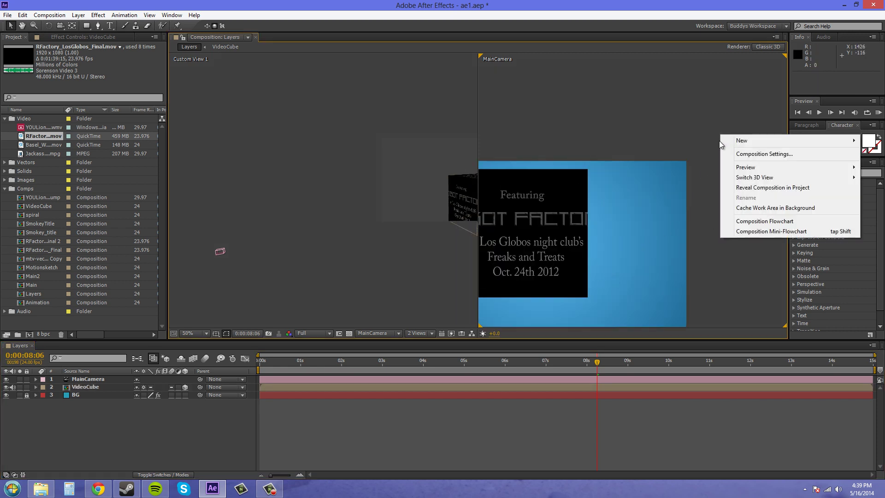
pyautogui.moveTo(753, 171)
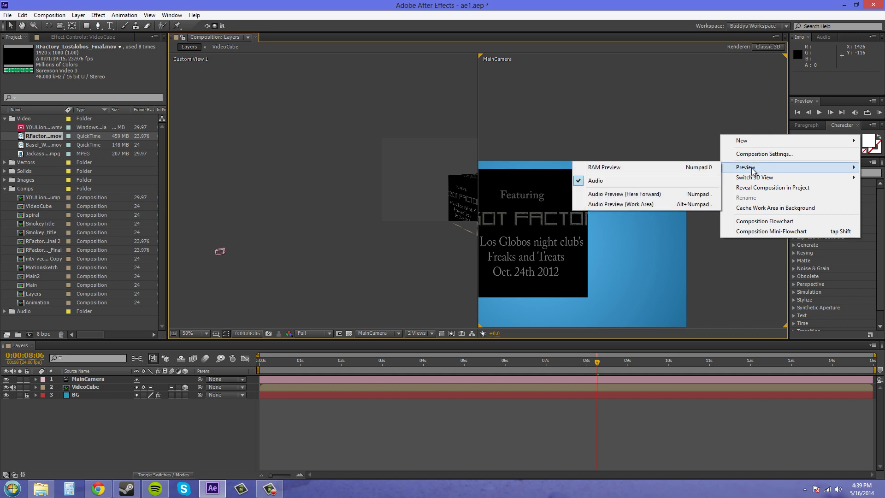
pyautogui.click(417, 333)
pyautogui.click(427, 342)
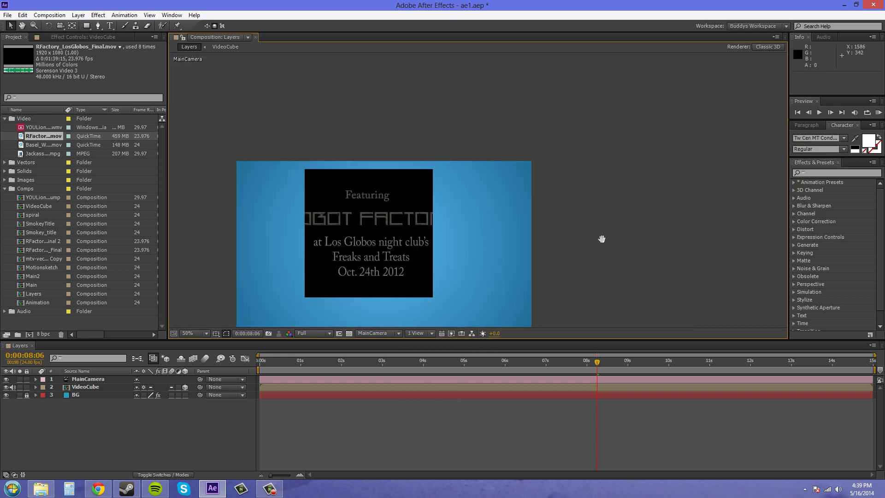
# Reveal the orientation and rotation properties of the VideoCube layer.
pyautogui.click(95, 379)
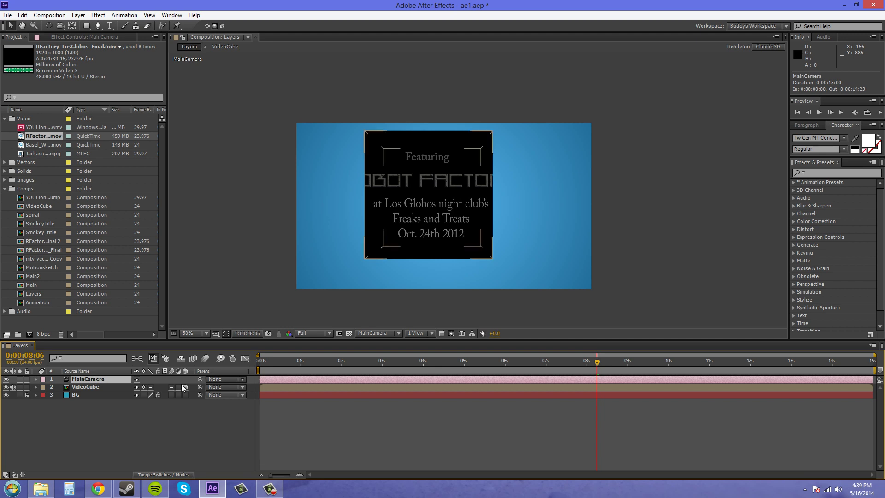
pyautogui.click(99, 387)
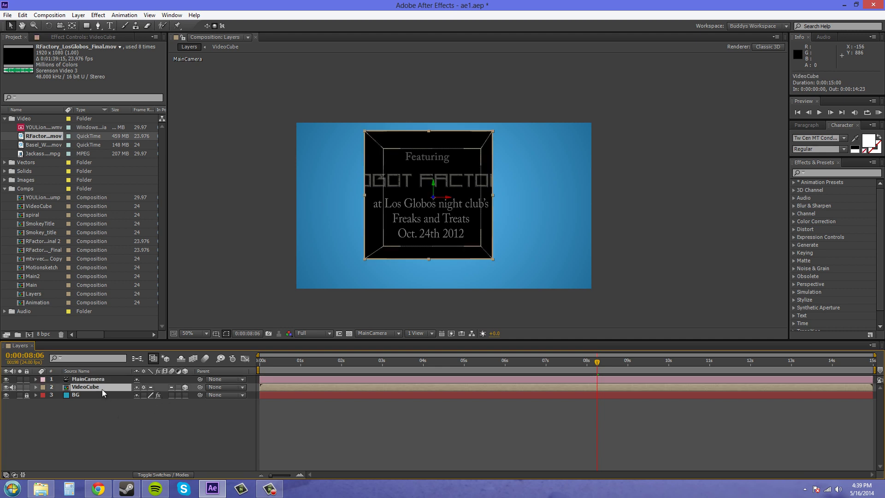
pyautogui.press('r')
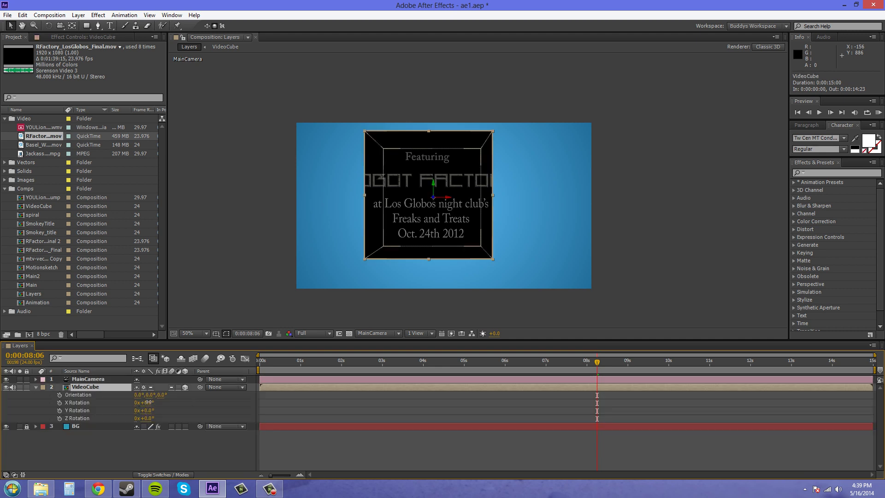
# Try rotating VideoCube on all three axes, with X at 151° and Y at -20°, and undo the rotations.
pyautogui.moveTo(147, 402); pyautogui.dragTo(163, 402)
pyautogui.moveTo(186, 402); pyautogui.dragTo(709, 246)
pyautogui.click(709, 243)
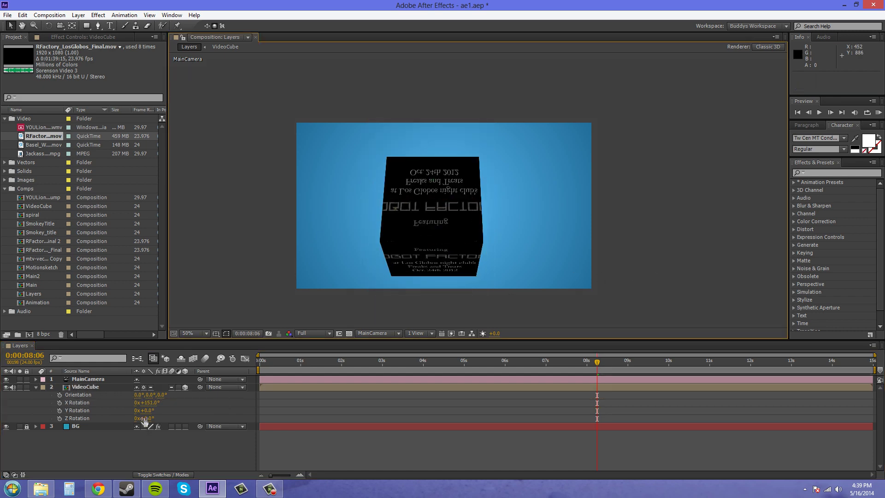
pyautogui.moveTo(147, 410); pyautogui.dragTo(46, 418)
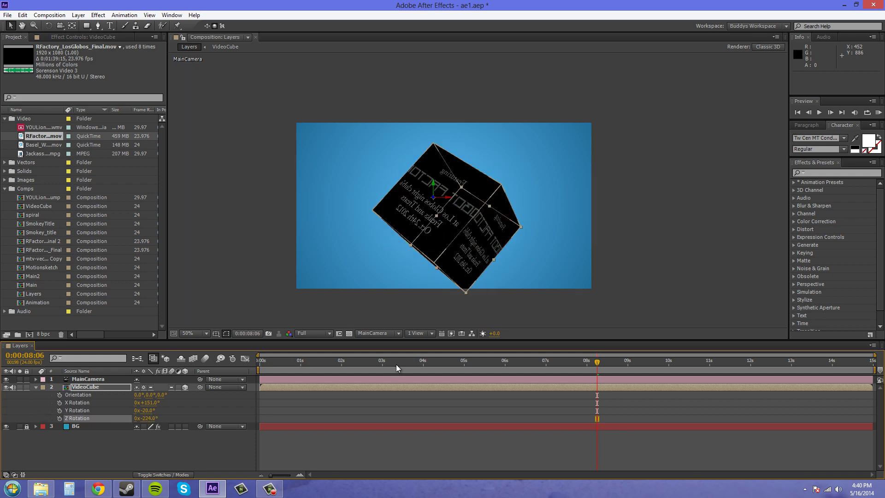
pyautogui.hotkey('ctrl', 'z')
pyautogui.hotkey('ctrl', 'z')
pyautogui.hotkey('ctrl', 'z')
pyautogui.hotkey('ctrl', 'z')
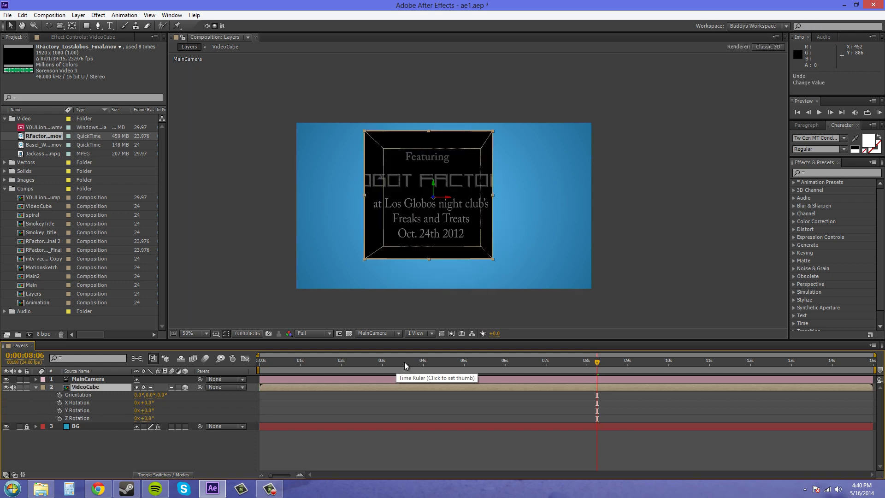
# Save the project under its current file name.
pyautogui.click(7, 14)
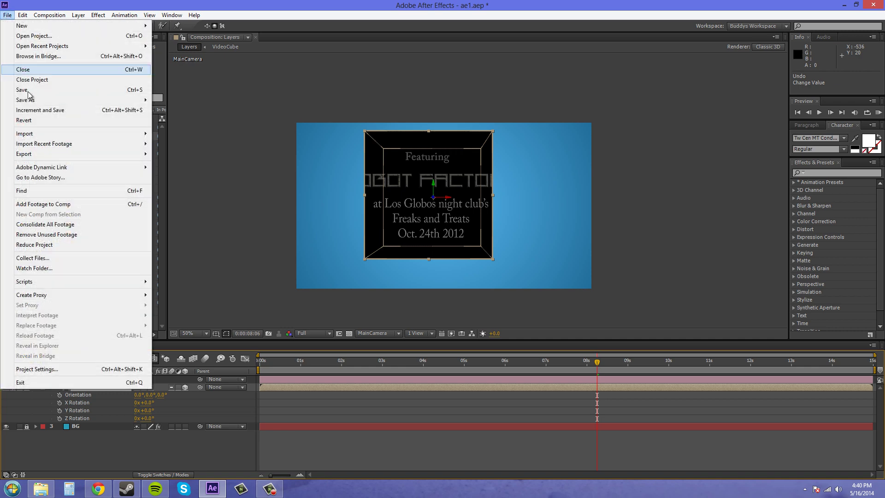
pyautogui.click(26, 90)
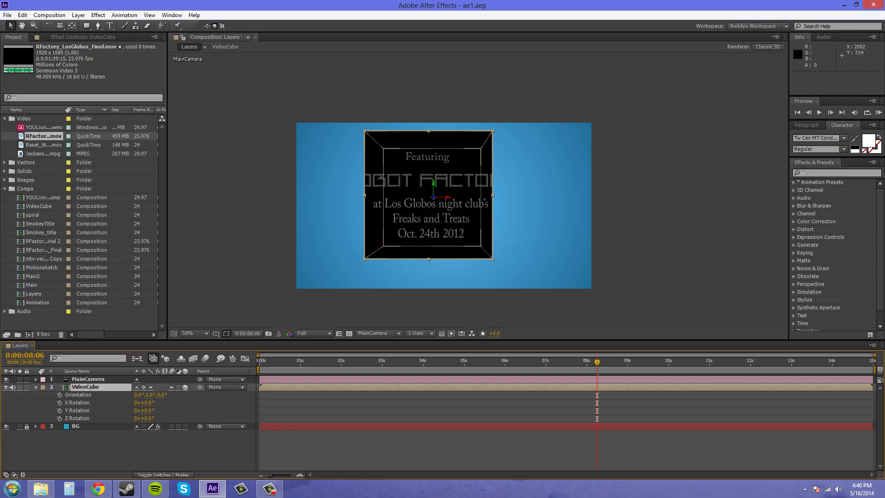
pyautogui.press('F10')
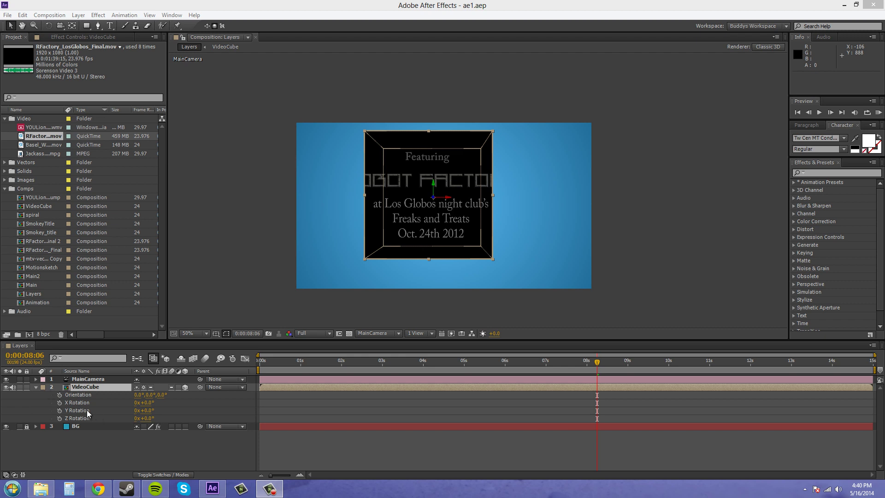
# Open the VideoCube composition and slide video layer 1 about 13 seconds and layer 2 about 10 seconds earlier in time.
pyautogui.doubleClick(82, 388)
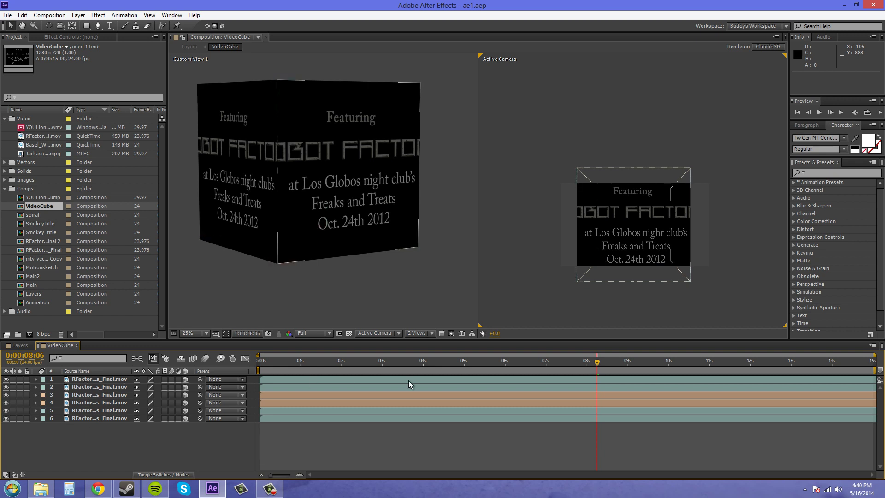
pyautogui.click(846, 379)
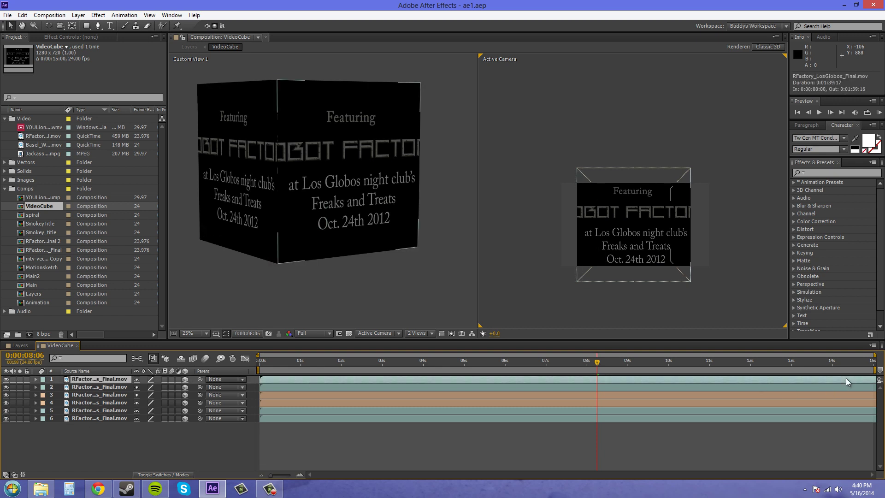
pyautogui.moveTo(810, 377); pyautogui.dragTo(308, 374)
pyautogui.click(437, 389)
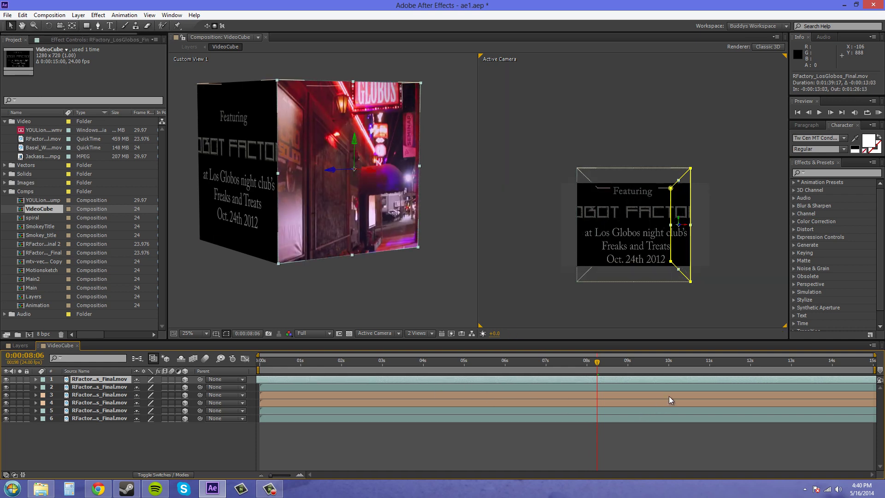
pyautogui.moveTo(717, 388); pyautogui.dragTo(262, 386)
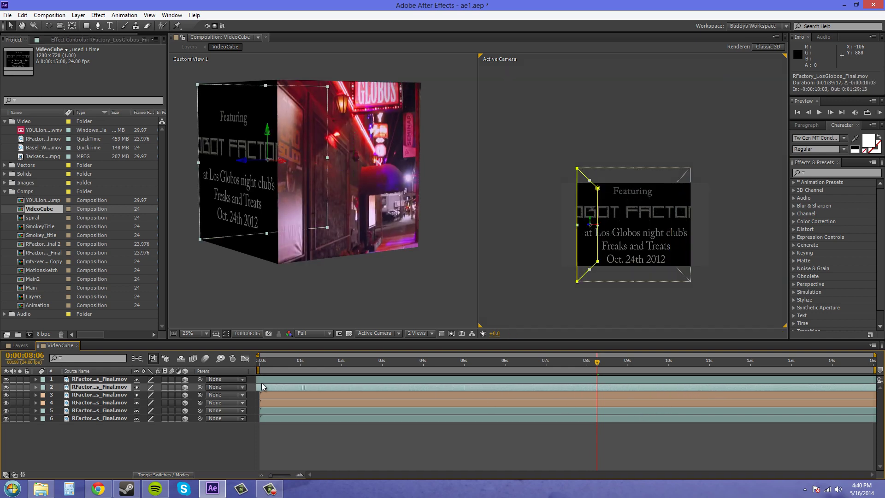
pyautogui.moveTo(508, 381); pyautogui.dragTo(373, 383)
# Slide video layers 3 and 4 to different start times before the beginning of the VideoCube composition.
pyautogui.click(682, 397)
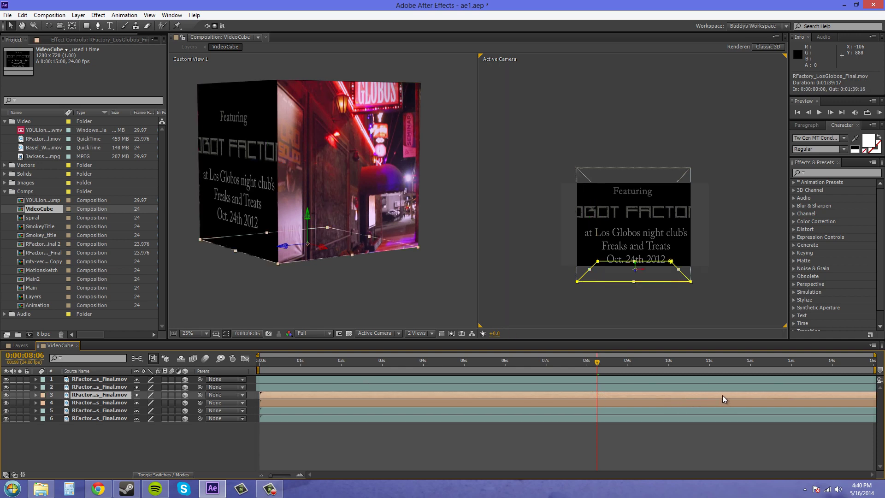
pyautogui.moveTo(723, 395); pyautogui.dragTo(560, 395)
pyautogui.moveTo(431, 390); pyautogui.dragTo(324, 390)
pyautogui.click(622, 403)
pyautogui.moveTo(696, 403); pyautogui.dragTo(487, 406)
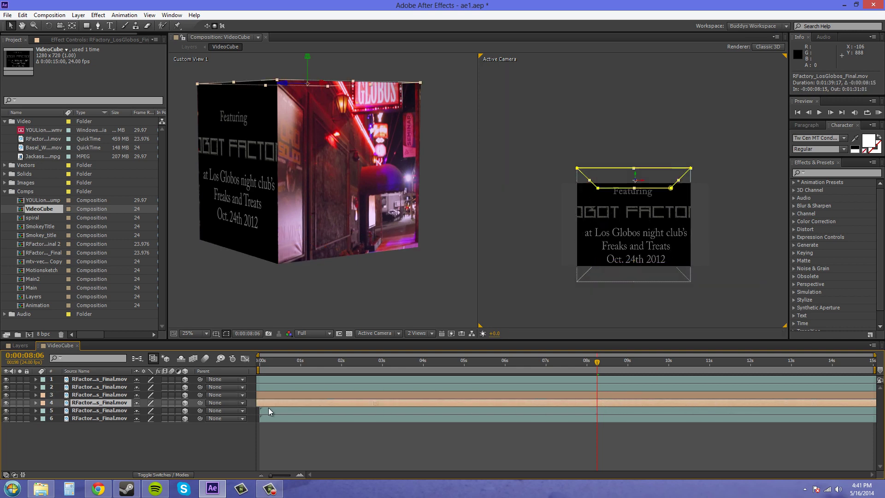
pyautogui.moveTo(783, 408); pyautogui.dragTo(796, 406)
pyautogui.moveTo(601, 402); pyautogui.dragTo(795, 400)
pyautogui.moveTo(585, 403); pyautogui.dragTo(874, 408)
# Slide video layers 5 and 6 earlier so they start before the beginning of the VideoCube composition, and deselect them.
pyautogui.moveTo(695, 411); pyautogui.dragTo(579, 414)
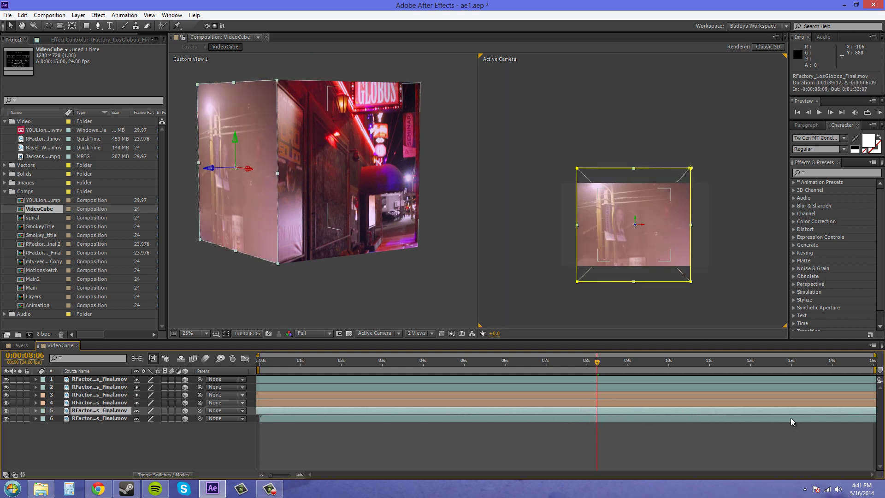
pyautogui.moveTo(790, 418); pyautogui.dragTo(615, 428)
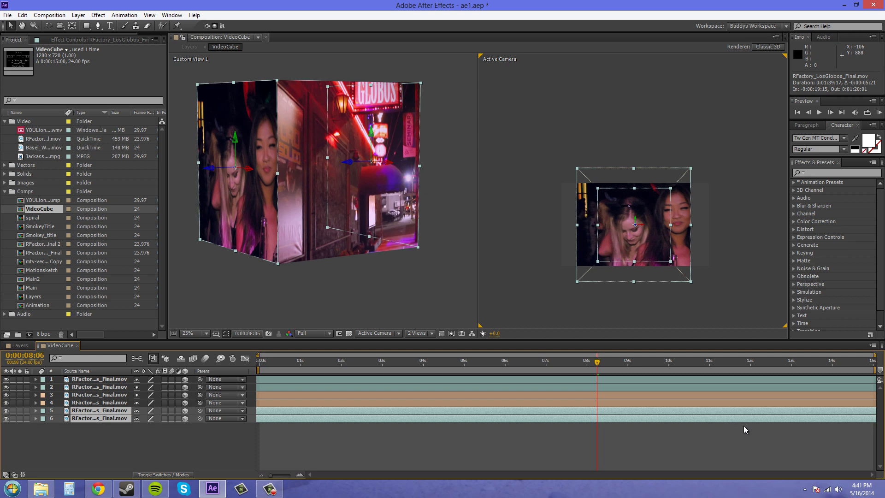
pyautogui.moveTo(744, 425); pyautogui.dragTo(473, 425)
pyautogui.click(565, 132)
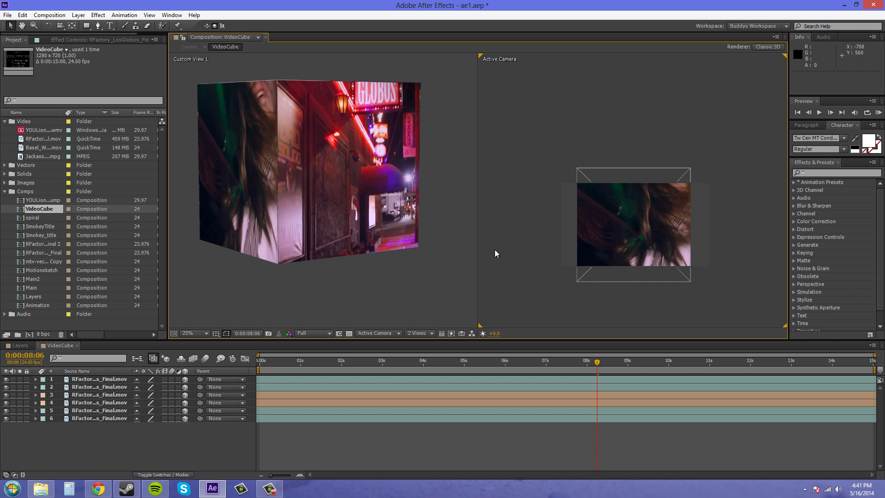
# Change the VideoCube composition's layout to 1 View.
pyautogui.click(422, 333)
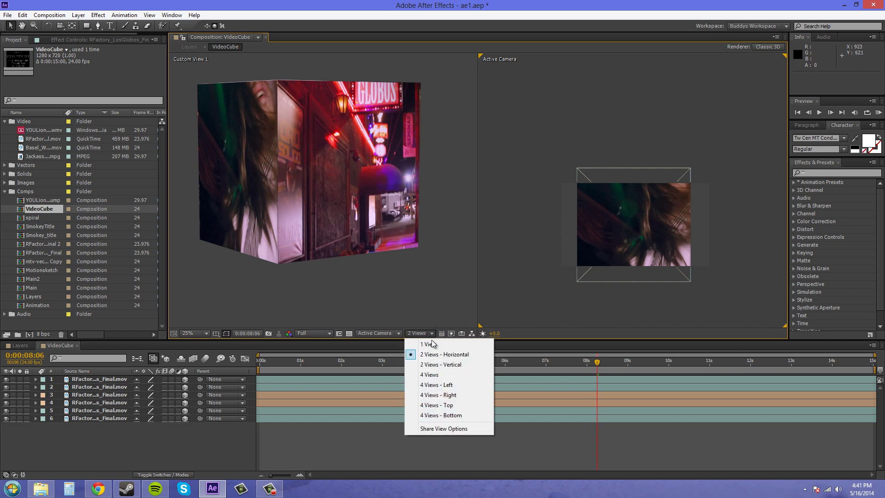
pyautogui.click(428, 344)
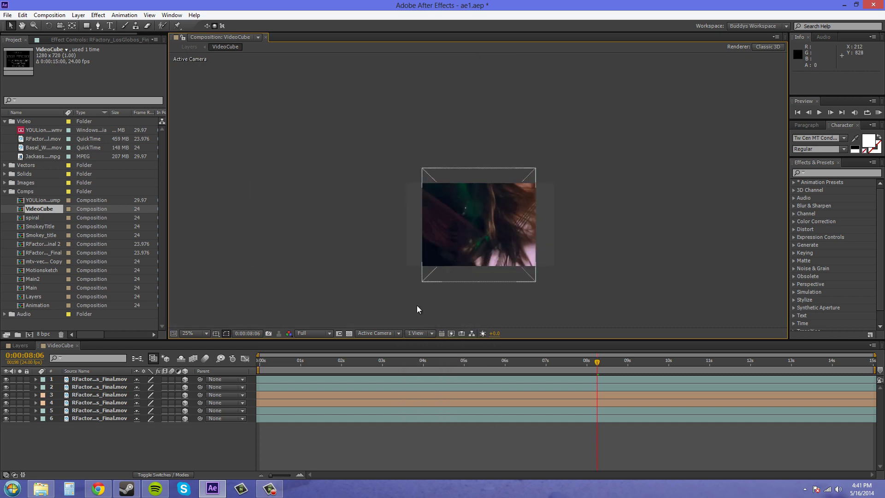
pyautogui.click(384, 332)
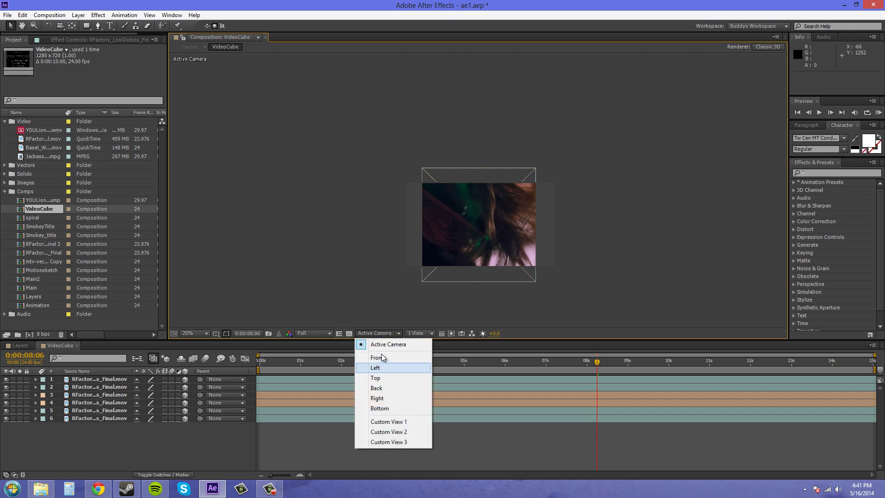
# Return to the Layers composition and reveal only the orientation and rotation properties of the VideoCube layer.
pyautogui.click(13, 346)
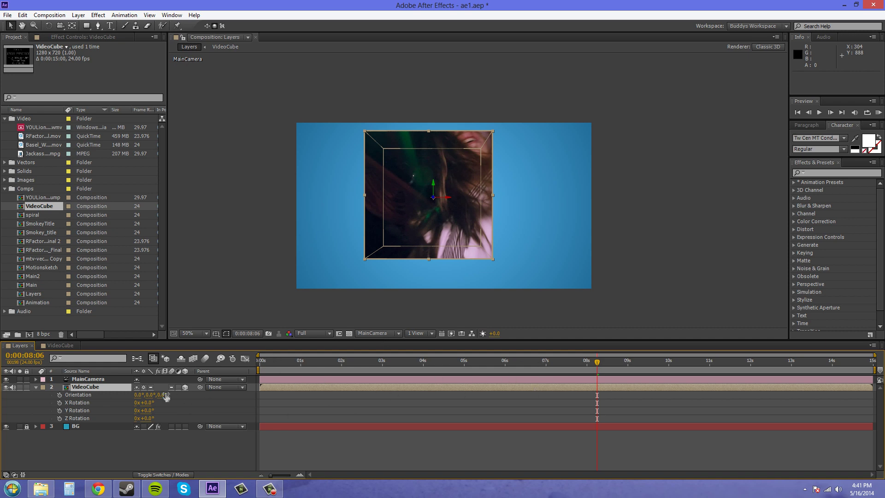
pyautogui.click(37, 389)
pyautogui.click(585, 211)
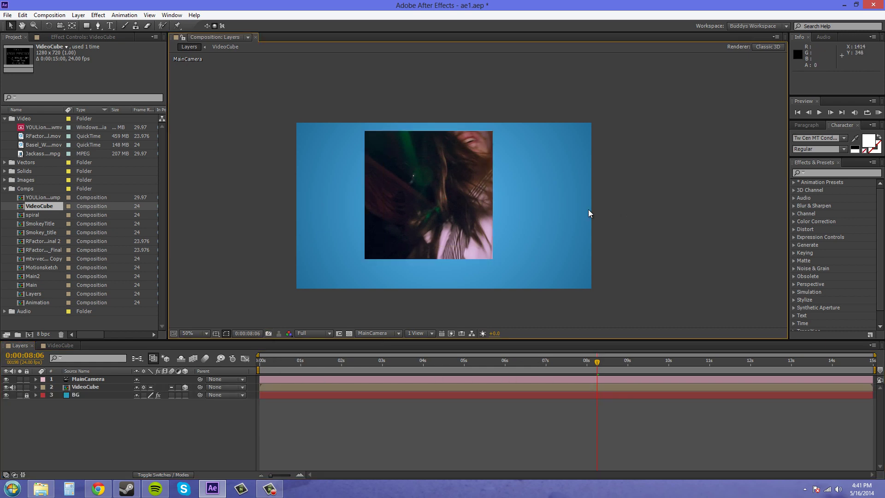
pyautogui.click(399, 239)
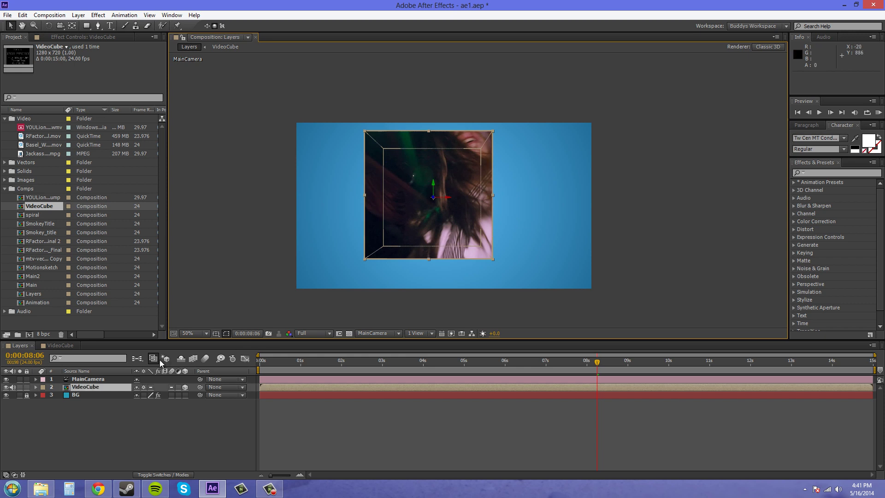
pyautogui.press('r')
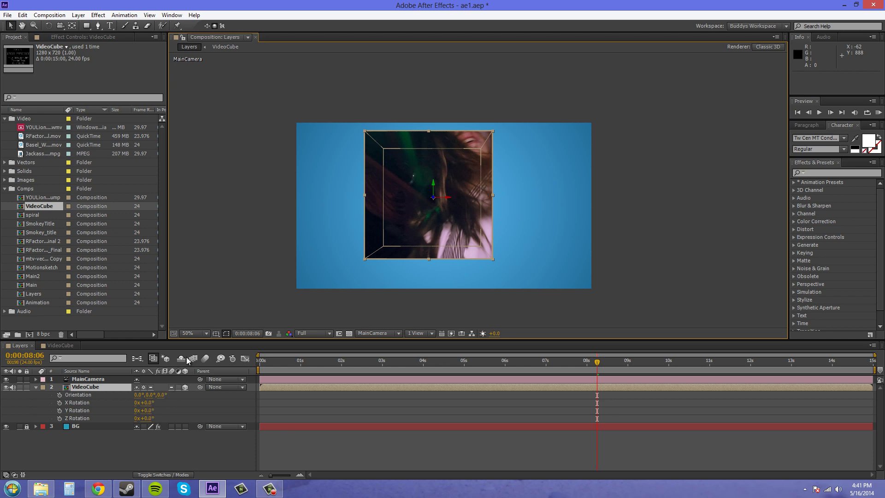
# Rotate the VideoCube layer freely in the MainCamera view with the Rotation tool to an orientation of about 86°, 274°, 45°.
pyautogui.click(48, 25)
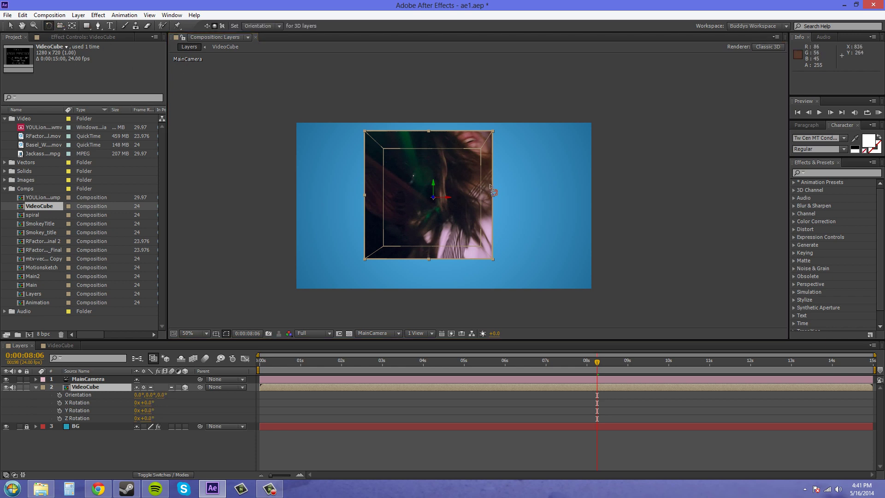
pyautogui.moveTo(510, 184); pyautogui.dragTo(526, 202)
pyautogui.click(459, 194)
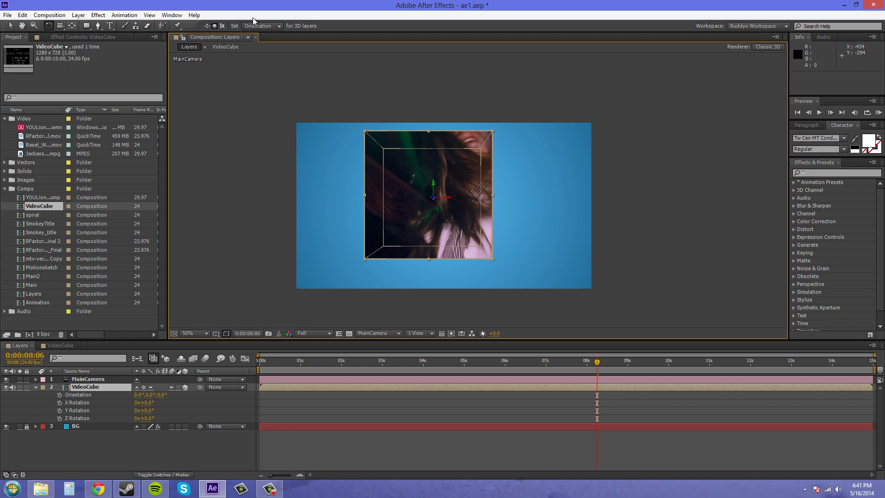
pyautogui.moveTo(442, 191); pyautogui.dragTo(540, 205)
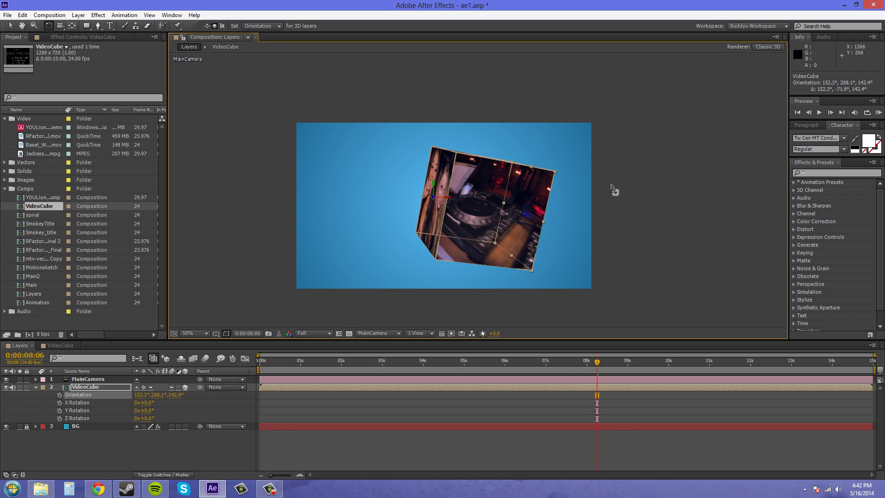
pyautogui.moveTo(582, 199); pyautogui.dragTo(528, 217)
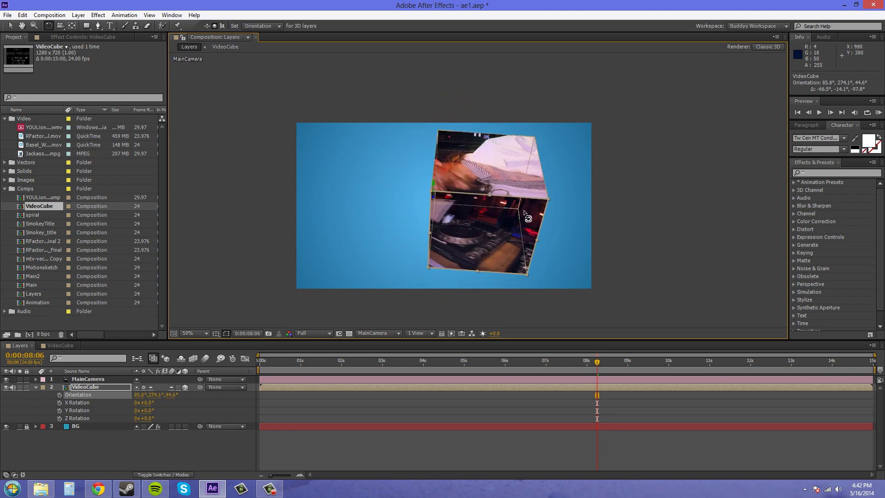